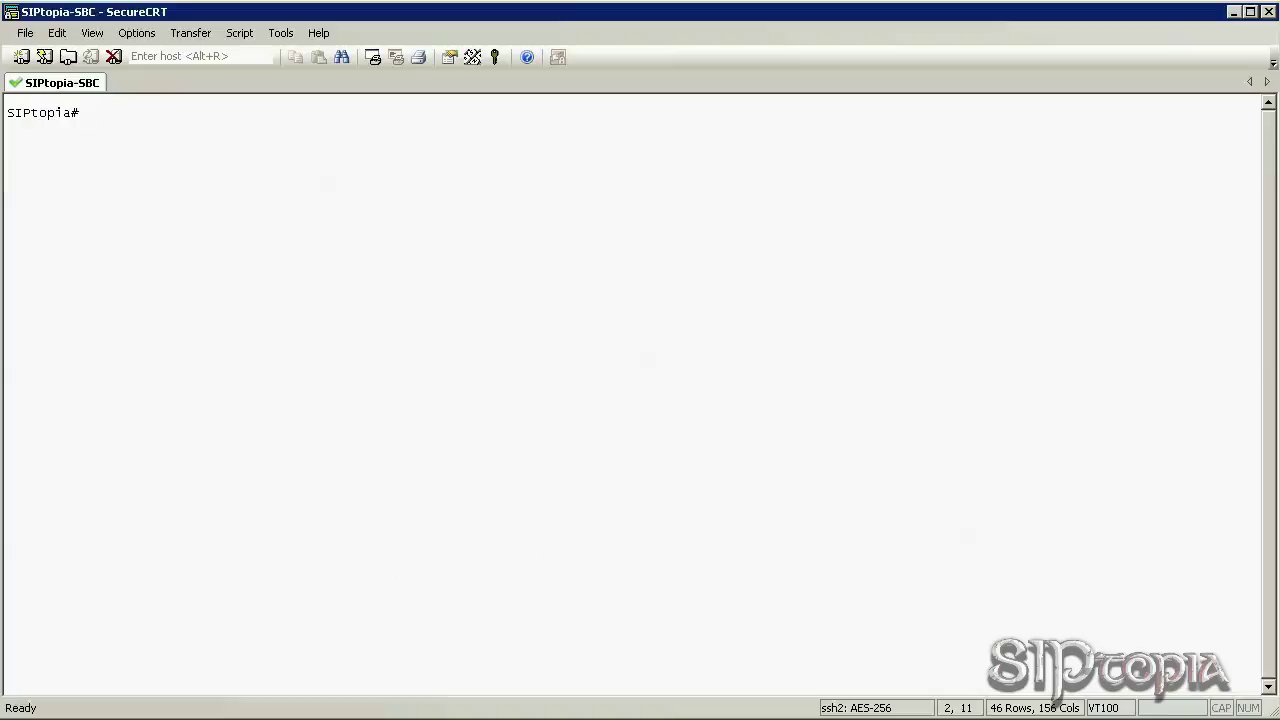
Step: Enter configure mode and select the session-router sip-config element for editing
type("conf t")
key("Return")
type("session-router")
key("Return")
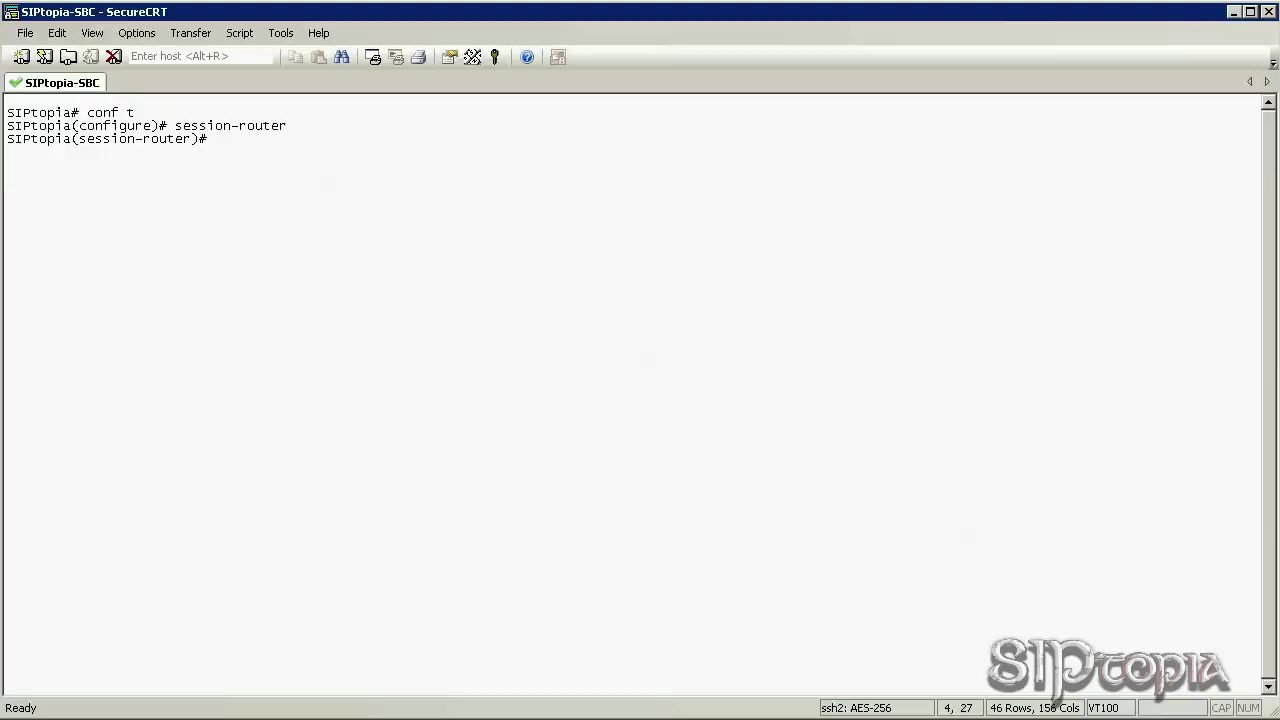
type("sip-c")
key("Return")
type("sele")
key("Return")
Step: List sip-config commands, then commit with done to show state enabled and operation-mode dialog
key("question")
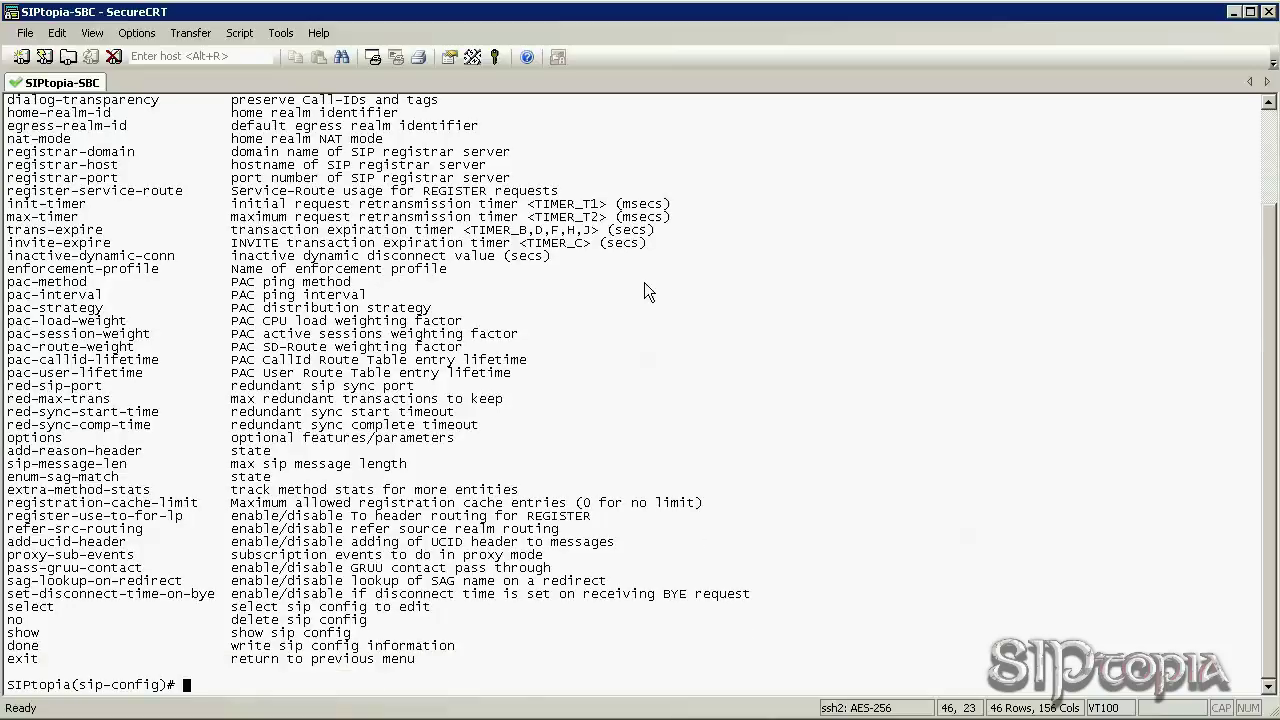
scroll(444, 499, "up", 3)
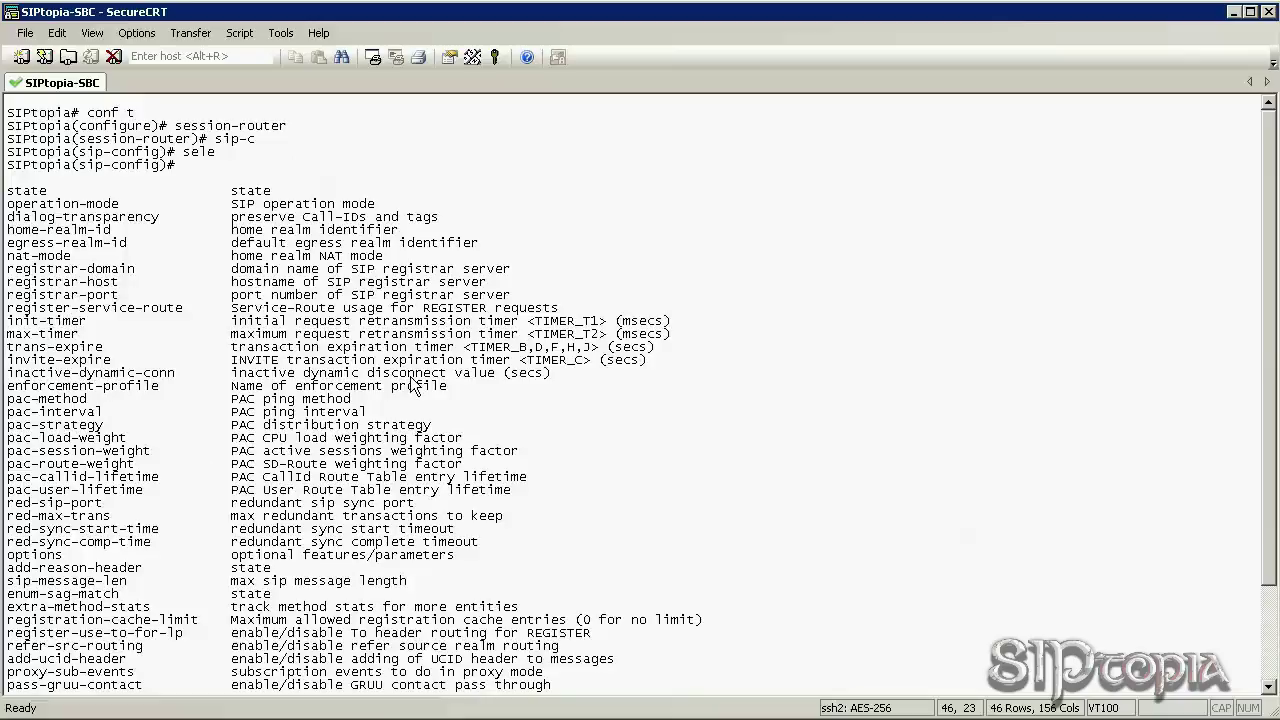
type("done")
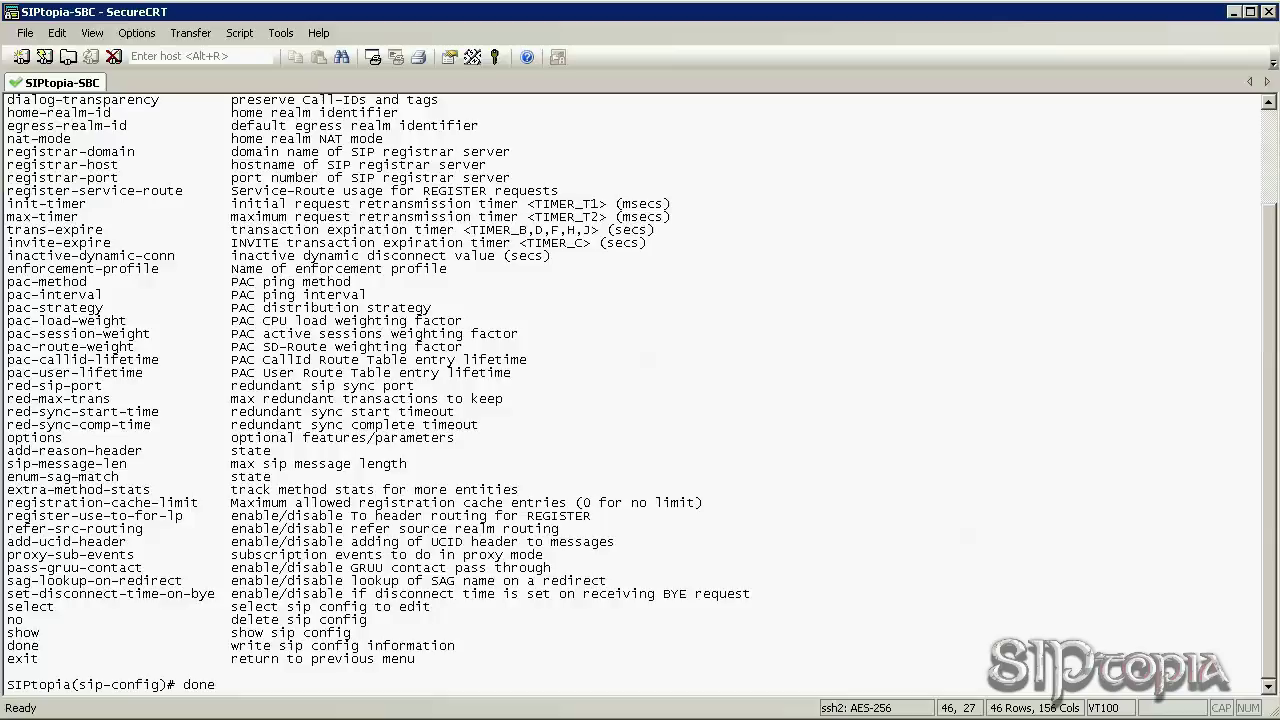
key("Return")
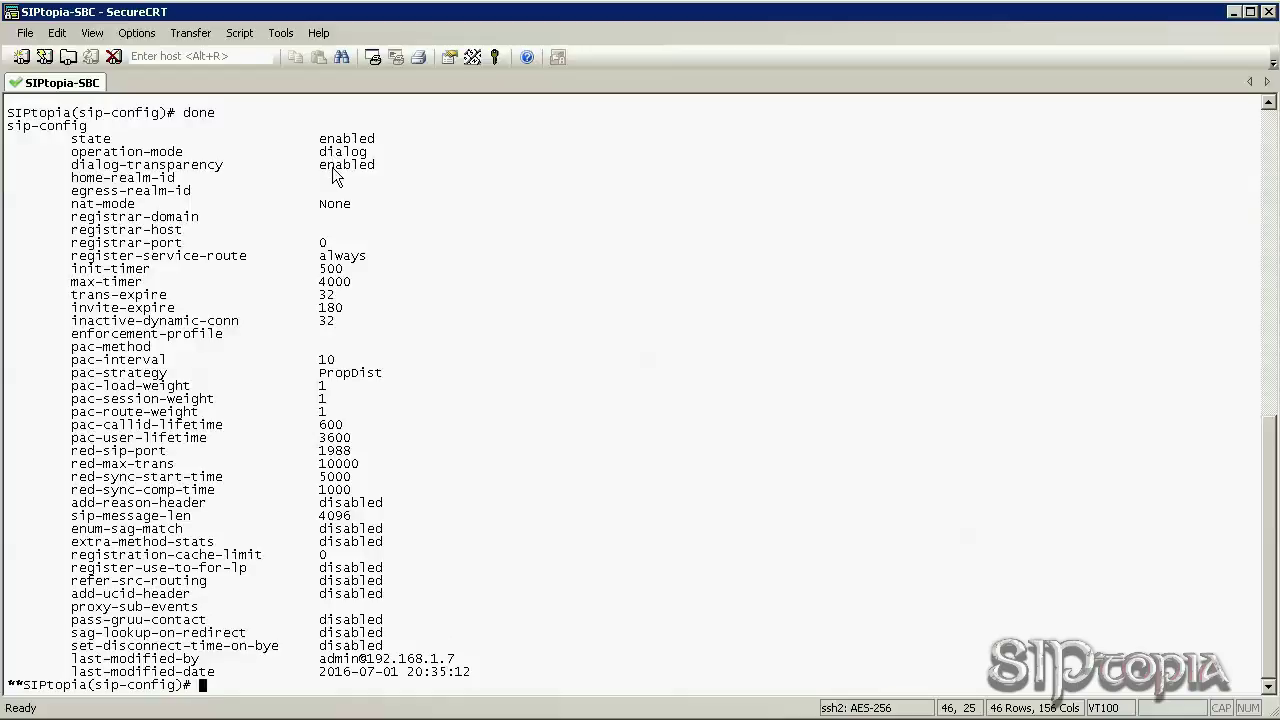
Step: Exit from sip-config back to the top configure level
type("exit")
key("Return")
type("exit")
key("Return")
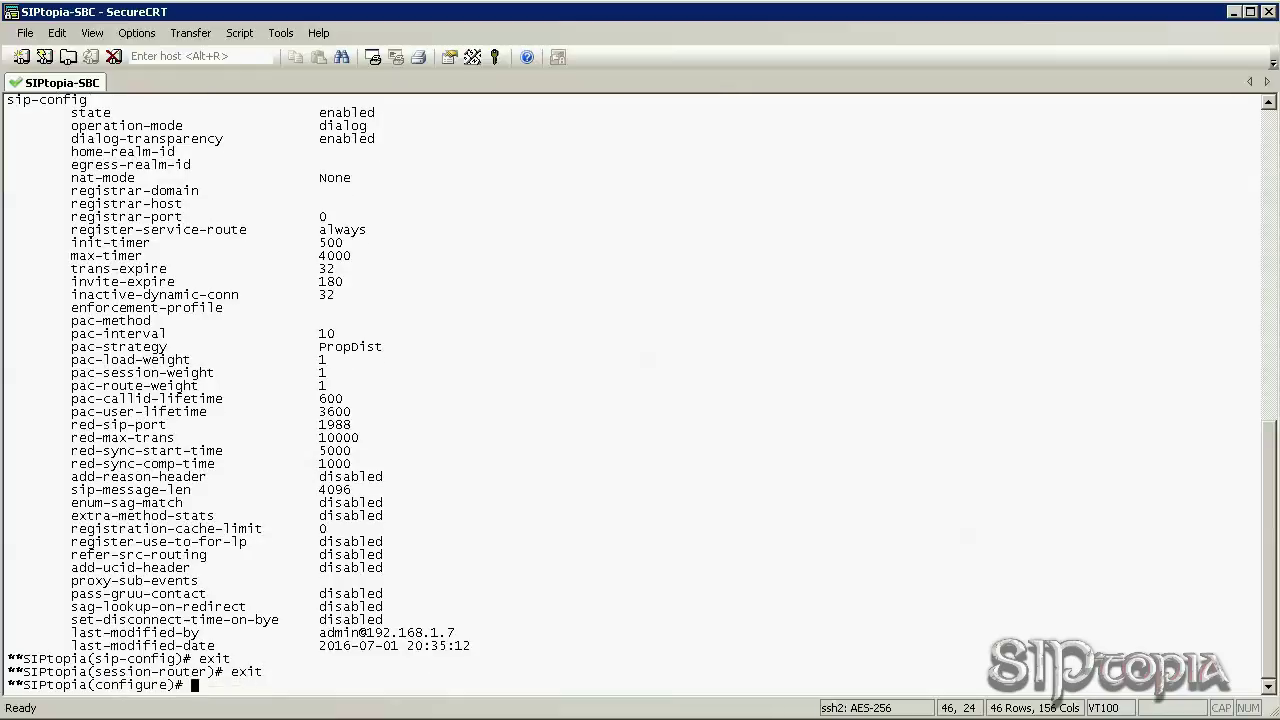
Step: Select the system-config element and list its available commands
type("system")
key("Return")
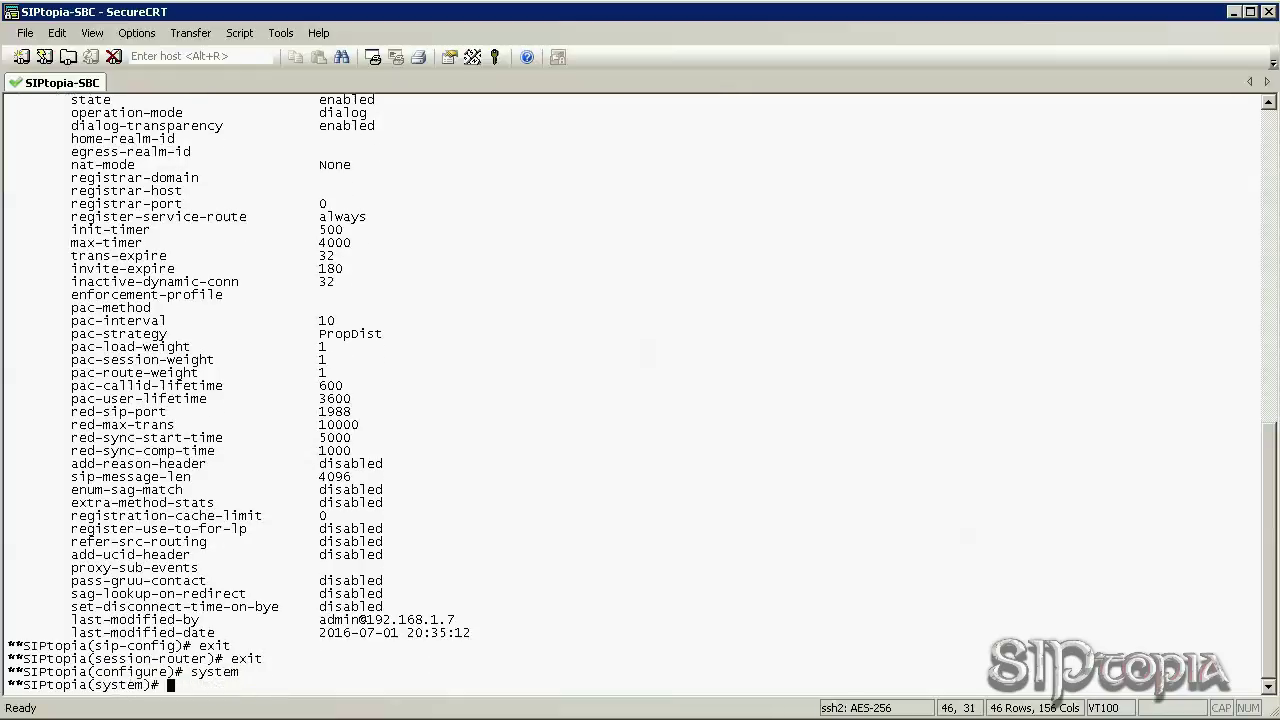
type("system-c")
key("Return")
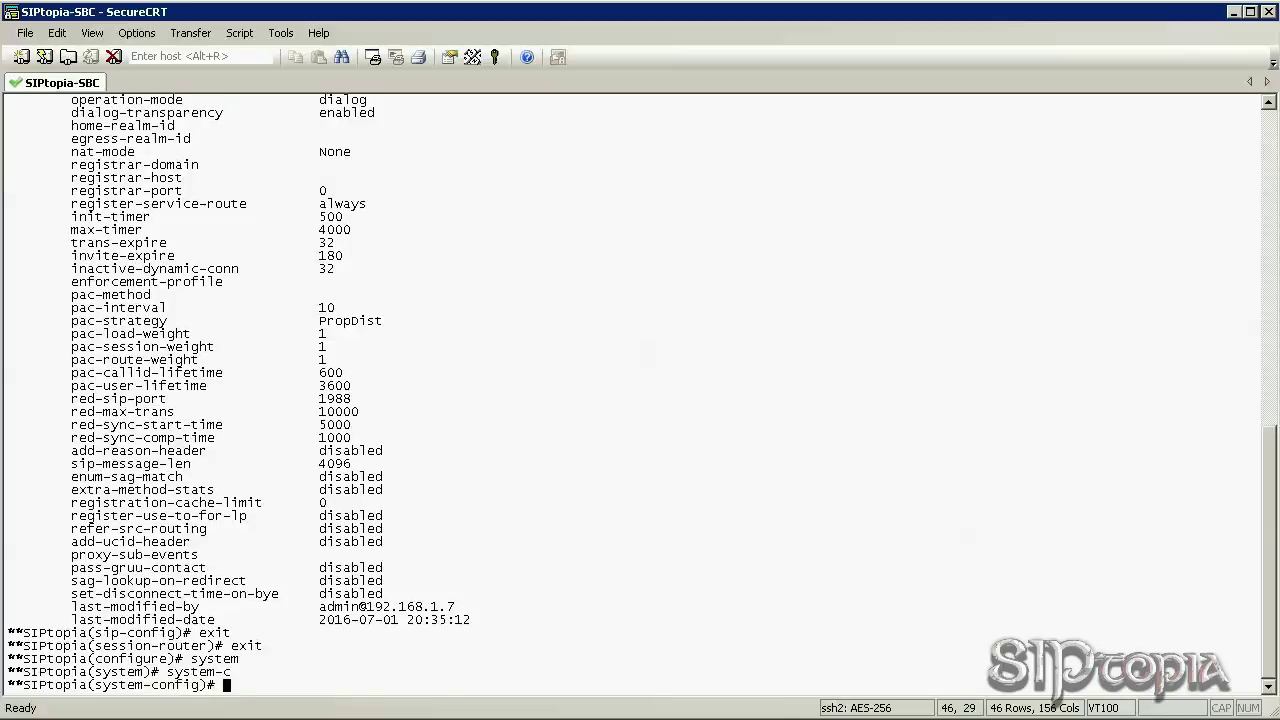
type("sele")
key("Return")
key("question")
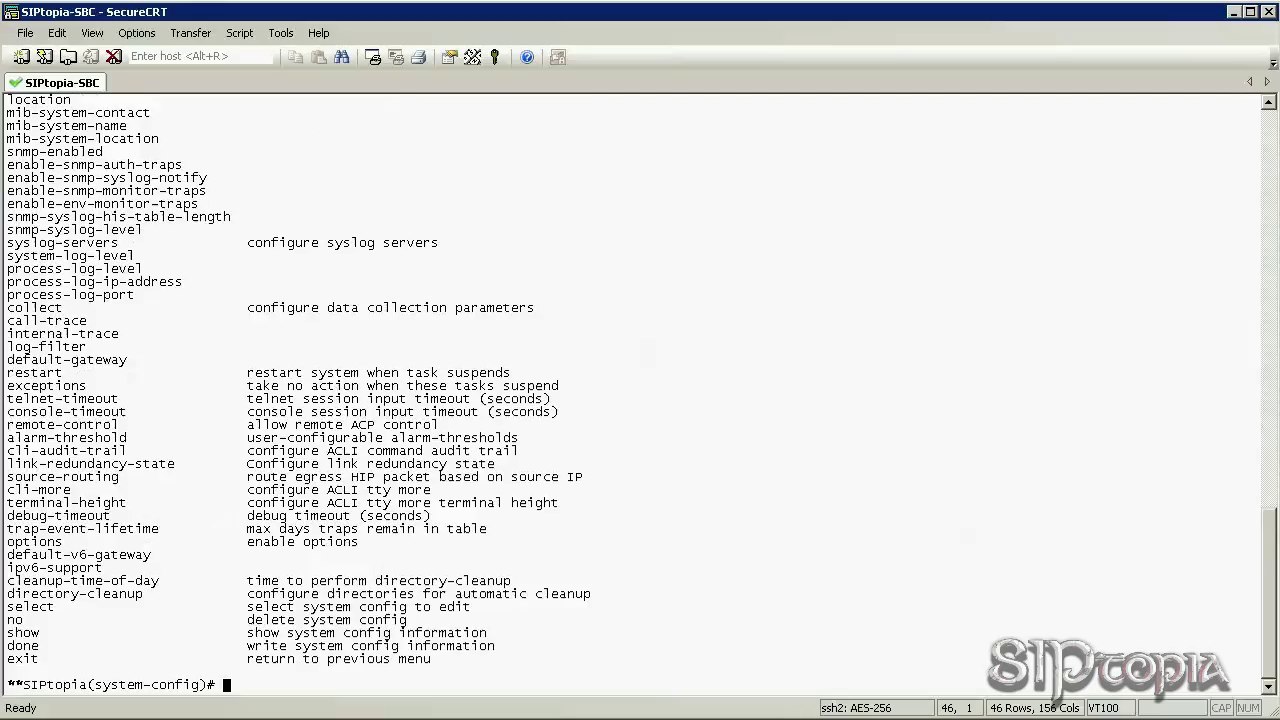
scroll(330, 406, "up", 3)
scroll(330, 406, "up", 2)
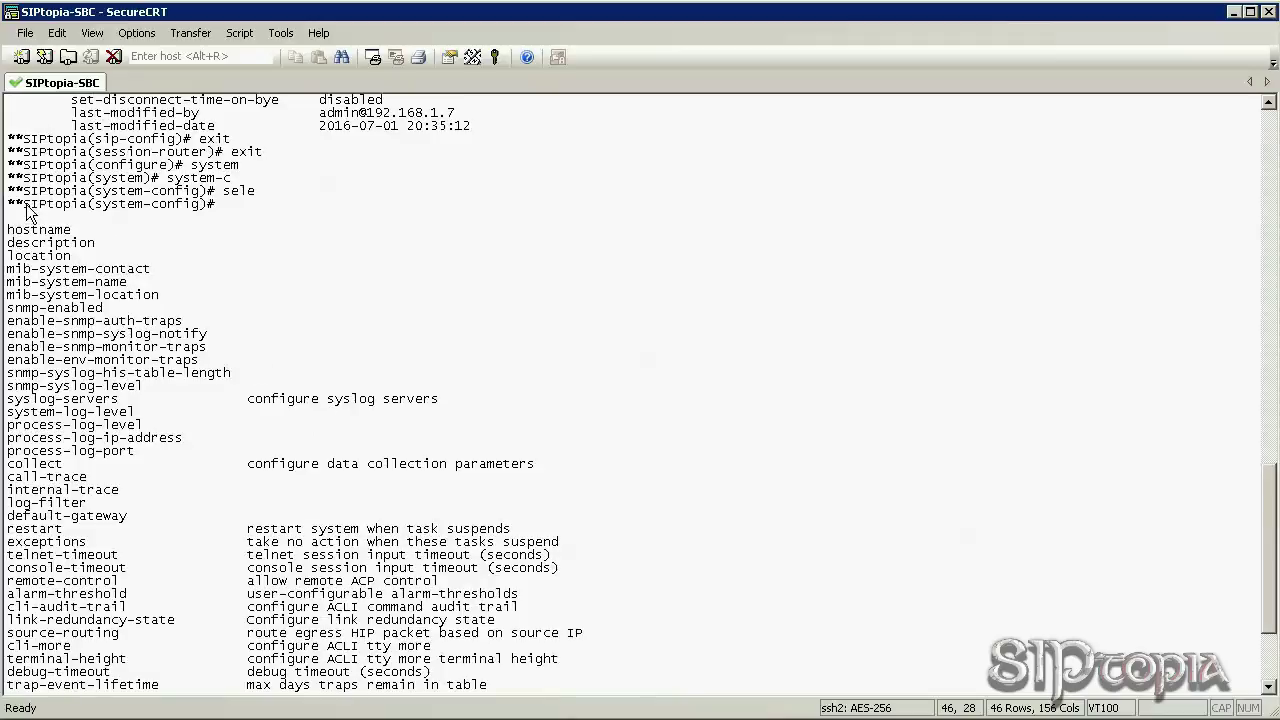
left_click_drag(23, 204, 86, 205)
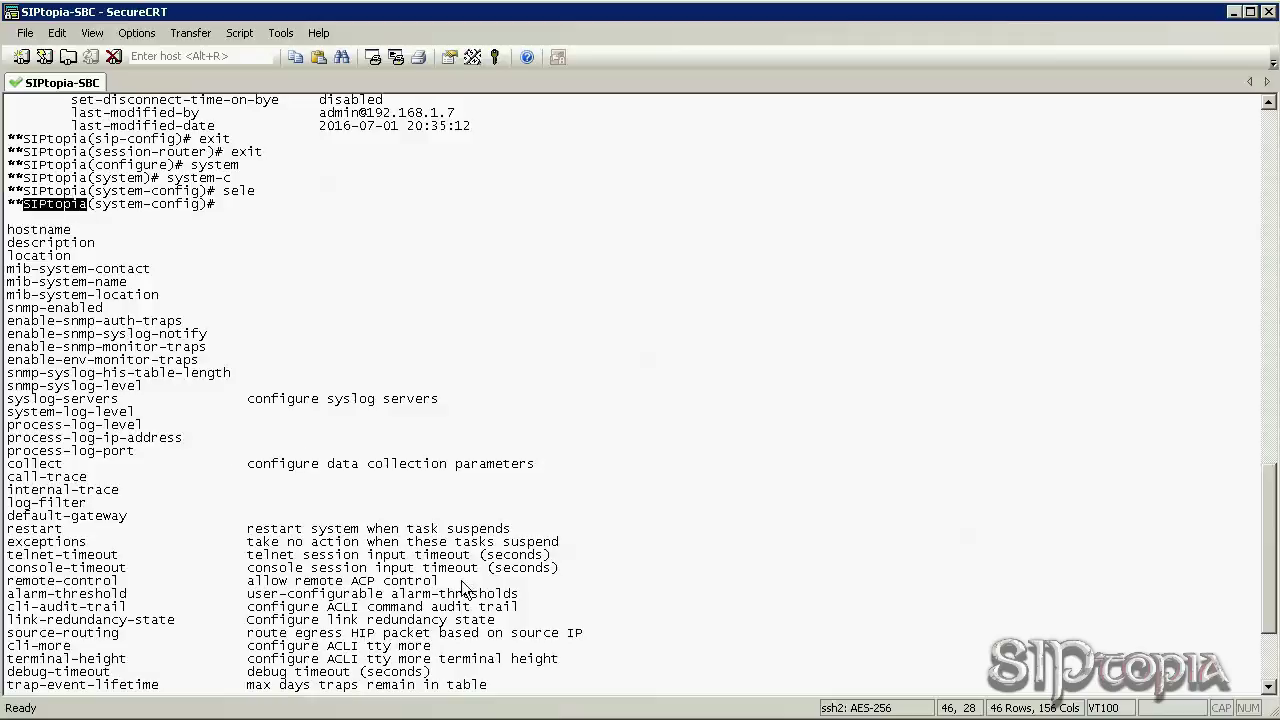
scroll(465, 588, "down", 4)
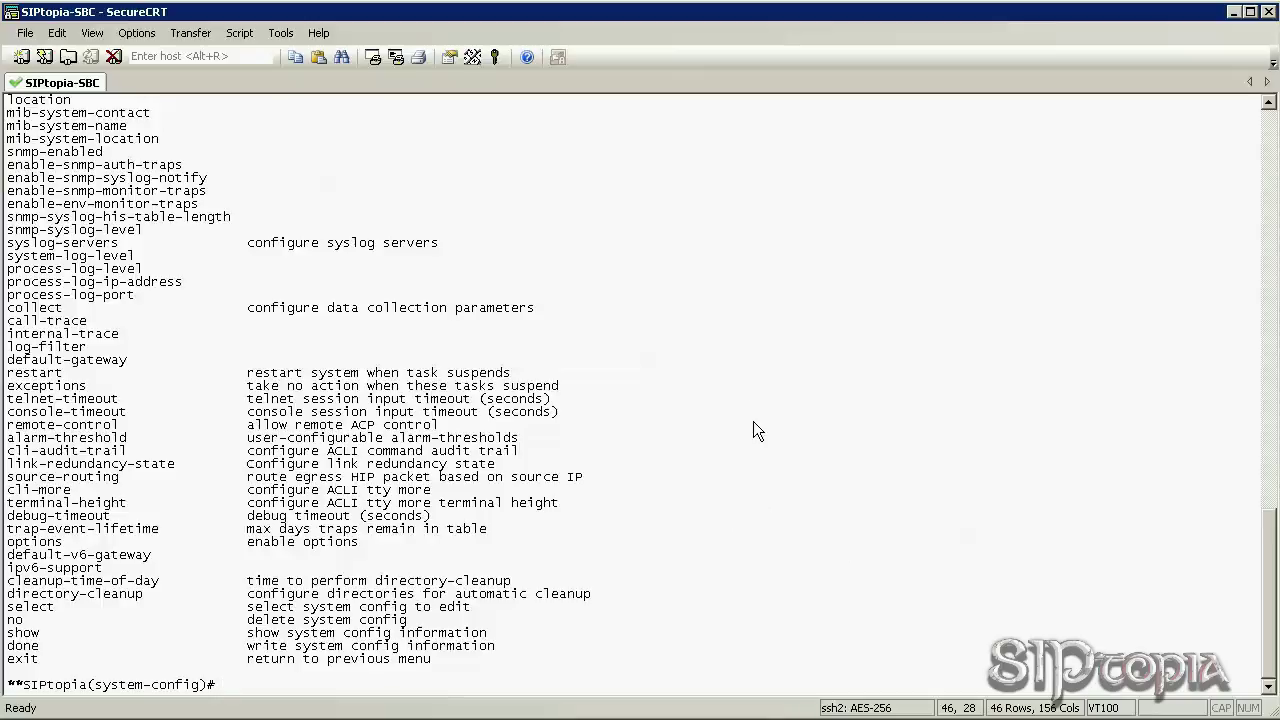
Step: Set hostname SIPtopia and default-gateway 192.168.1.1, then commit with done
type("hostname SIPtopia")
key("Return")
type("default-gateway ")
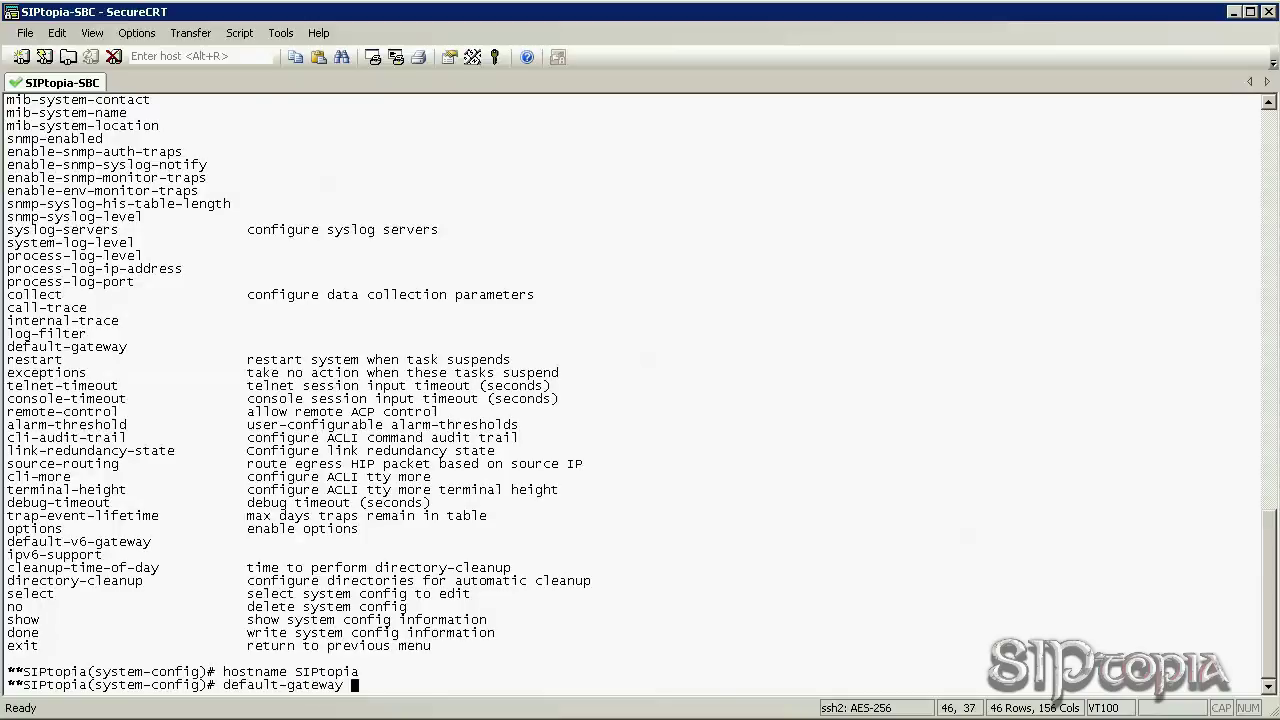
type("192.168.1.1")
key("Return")
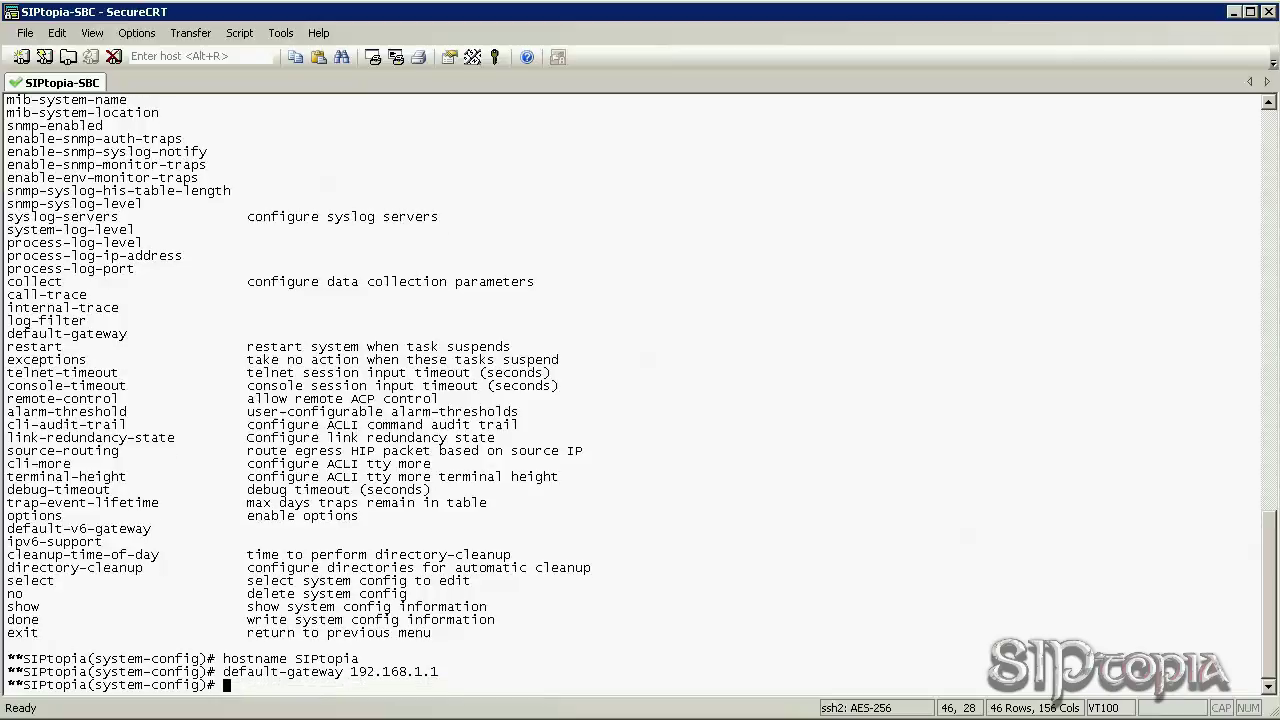
type("done")
key("Return")
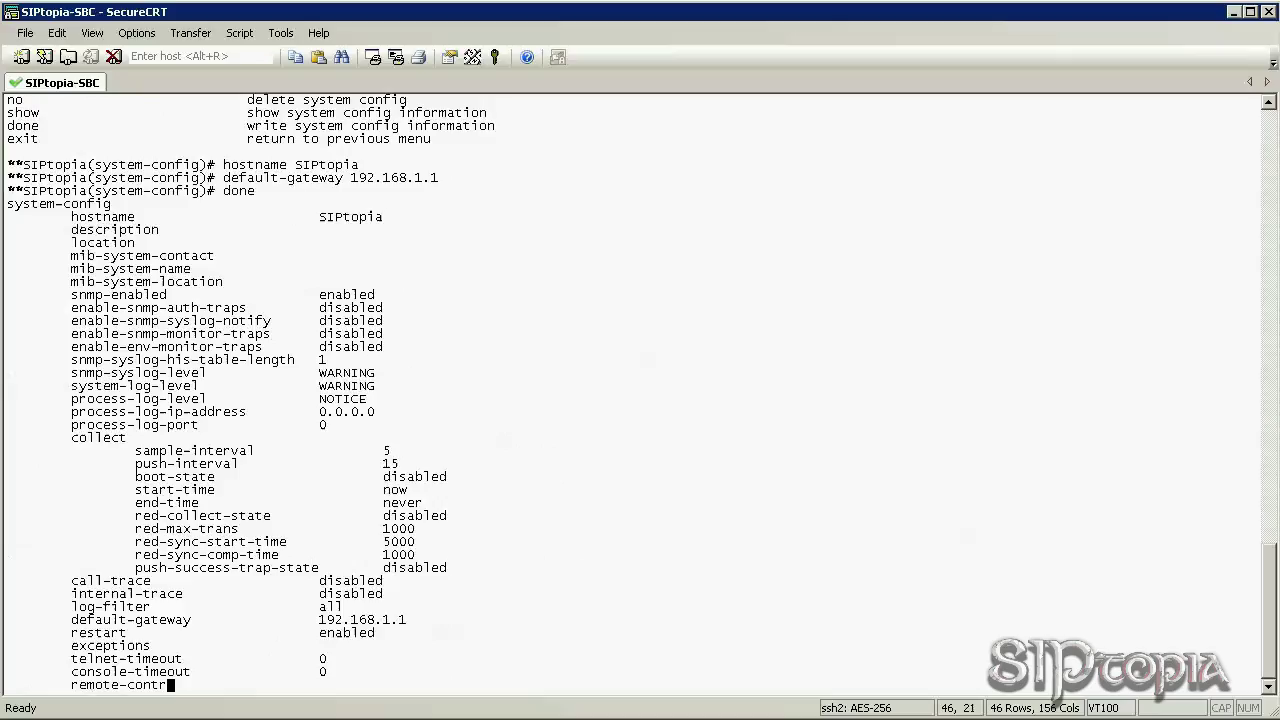
scroll(747, 306, "up", 5)
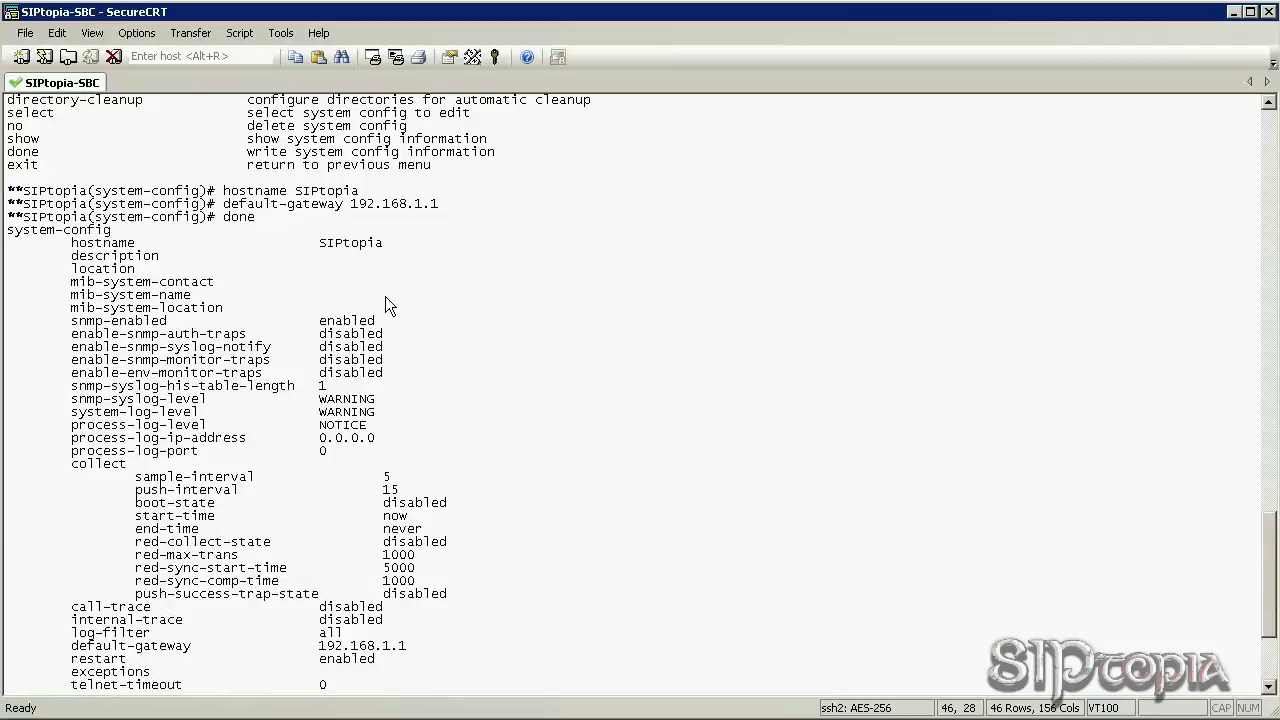
scroll(393, 403, "down", 5)
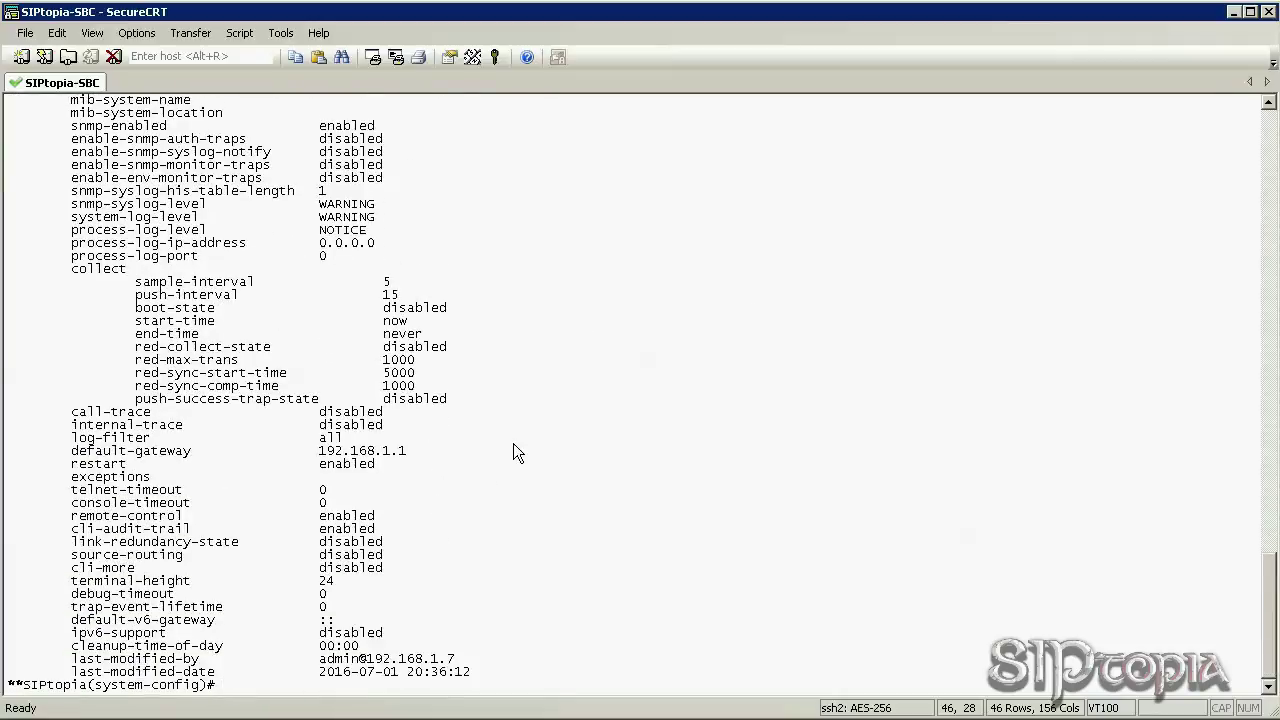
Step: Exit system-config to the configure level and enter the media-manager branch
type("exit")
key("Return")
type("exit")
key("Return")
type("medi")
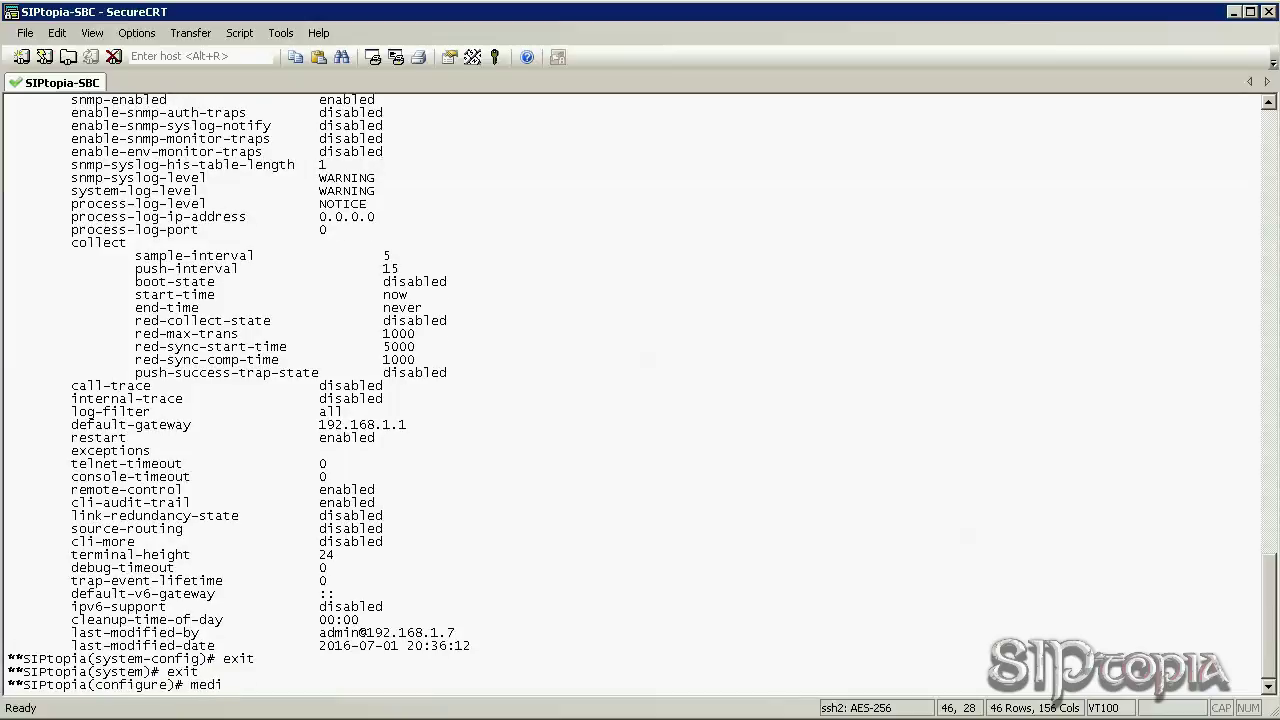
key("Tab")
key("Return")
Step: Select the media-manager-config element and list its available commands
type("media-manager)# media-")
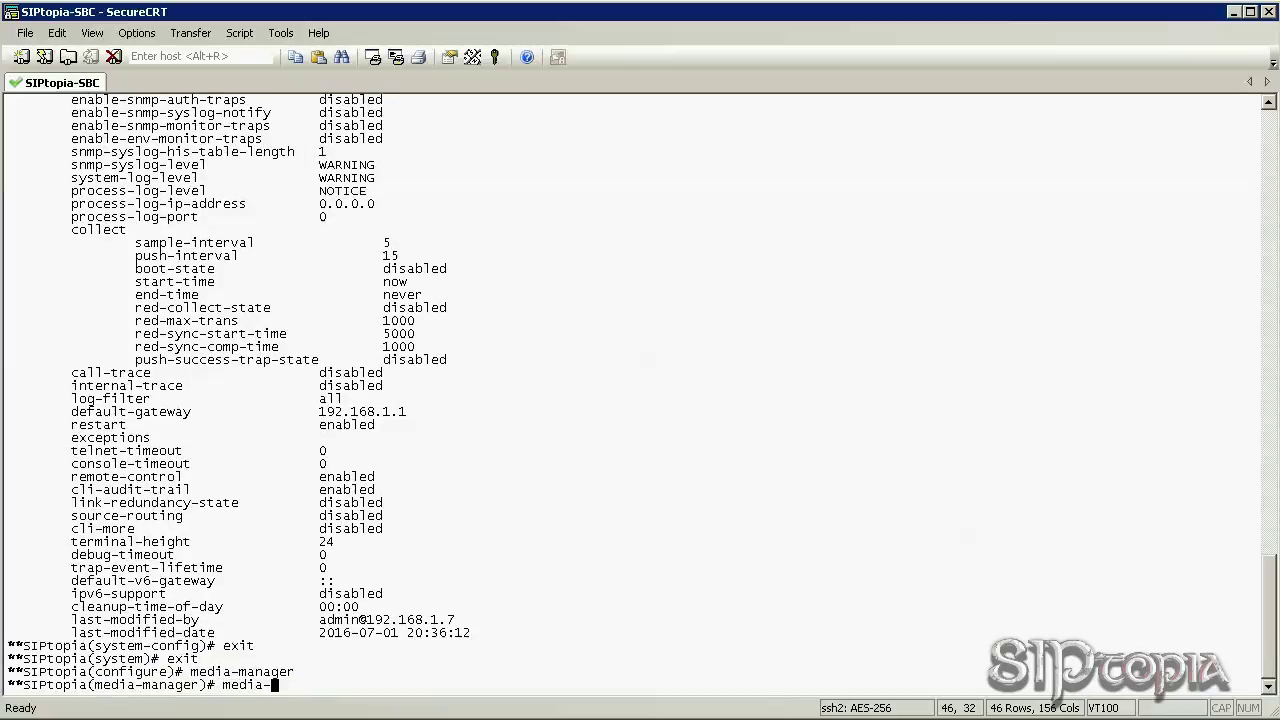
type("c")
key("Return")
type("sel")
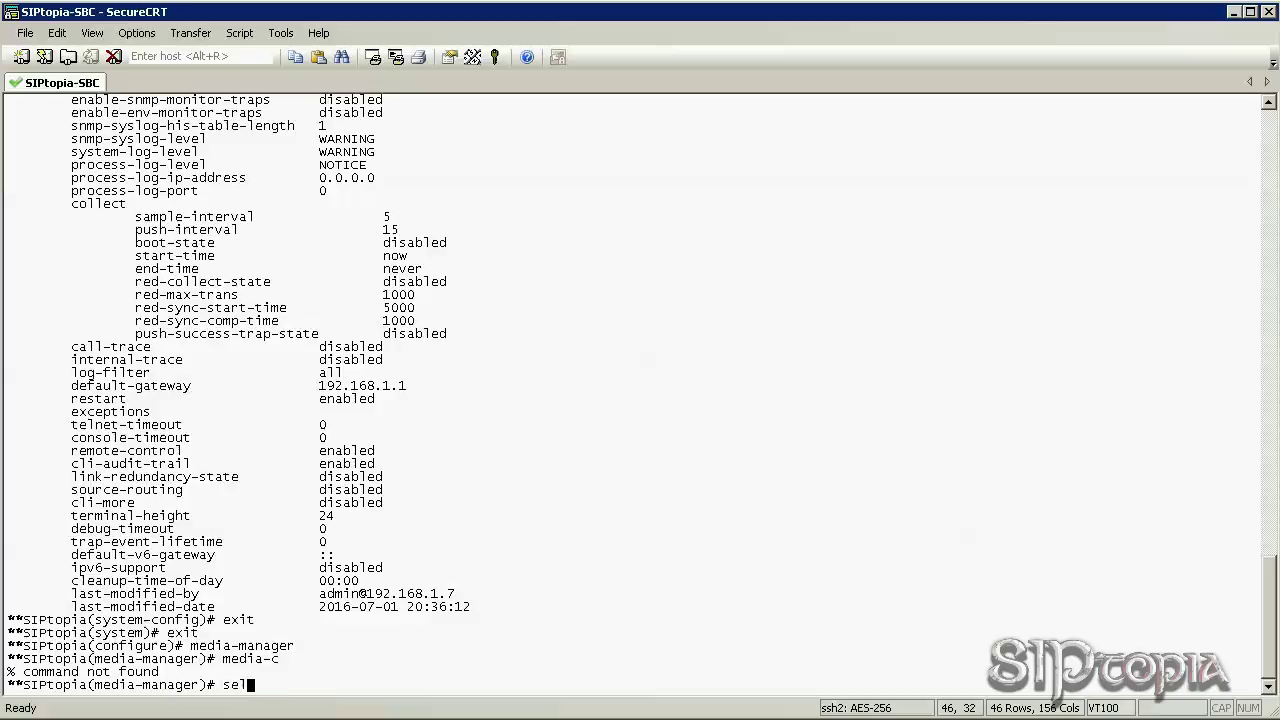
key("BackSpace")
key("BackSpace")
key("BackSpace")
type("media-m")
key("Return")
type("se")
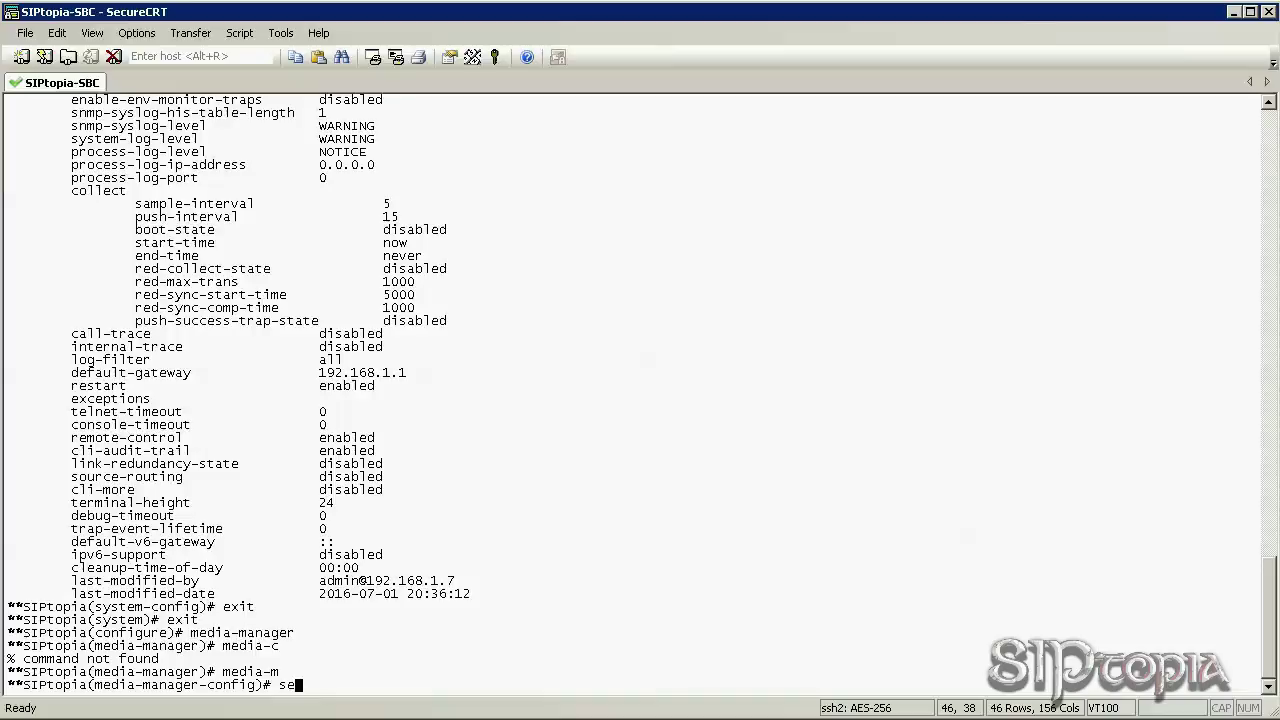
type("le")
key("Return")
key("Return")
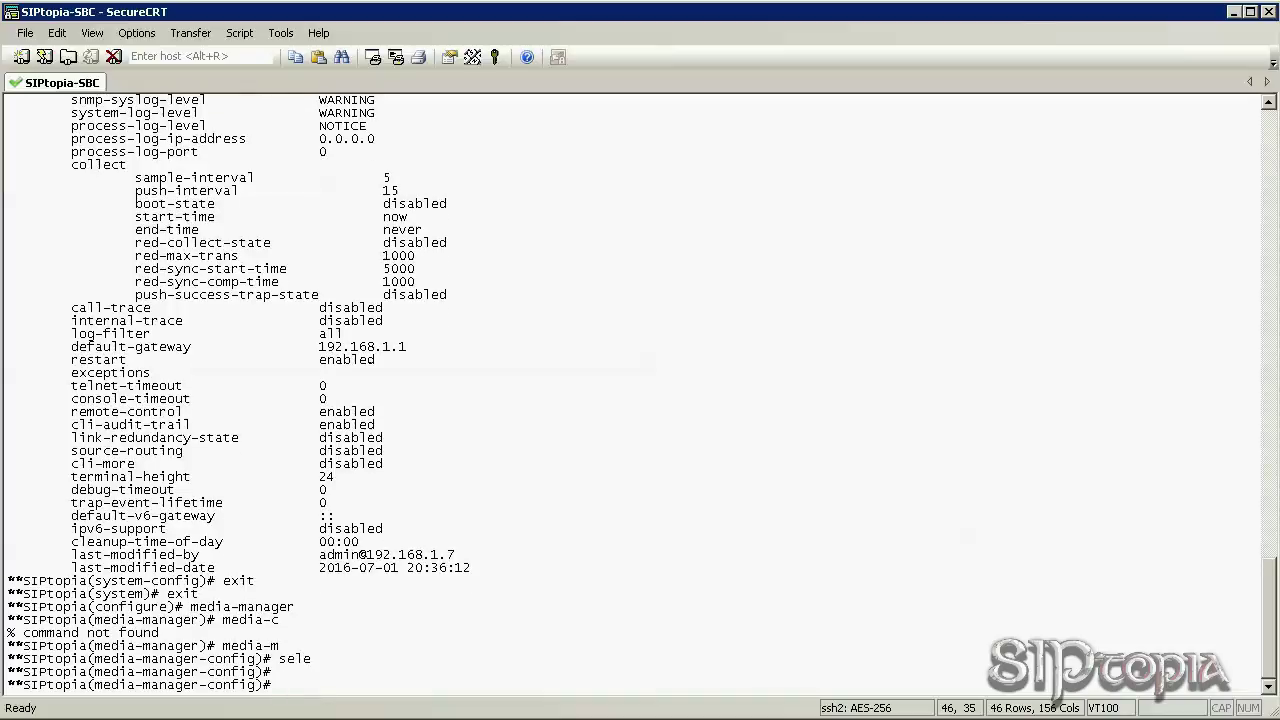
key("question")
scroll(465, 450, "up", 4)
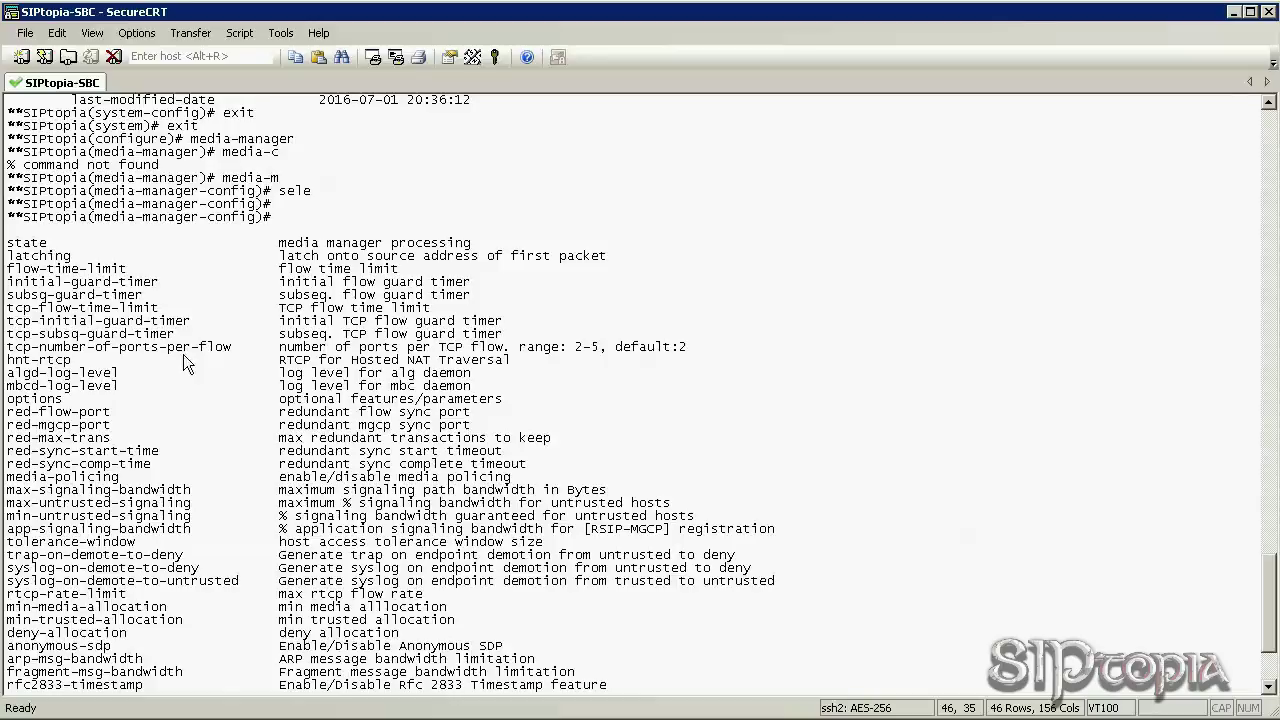
scroll(204, 399, "down", 4)
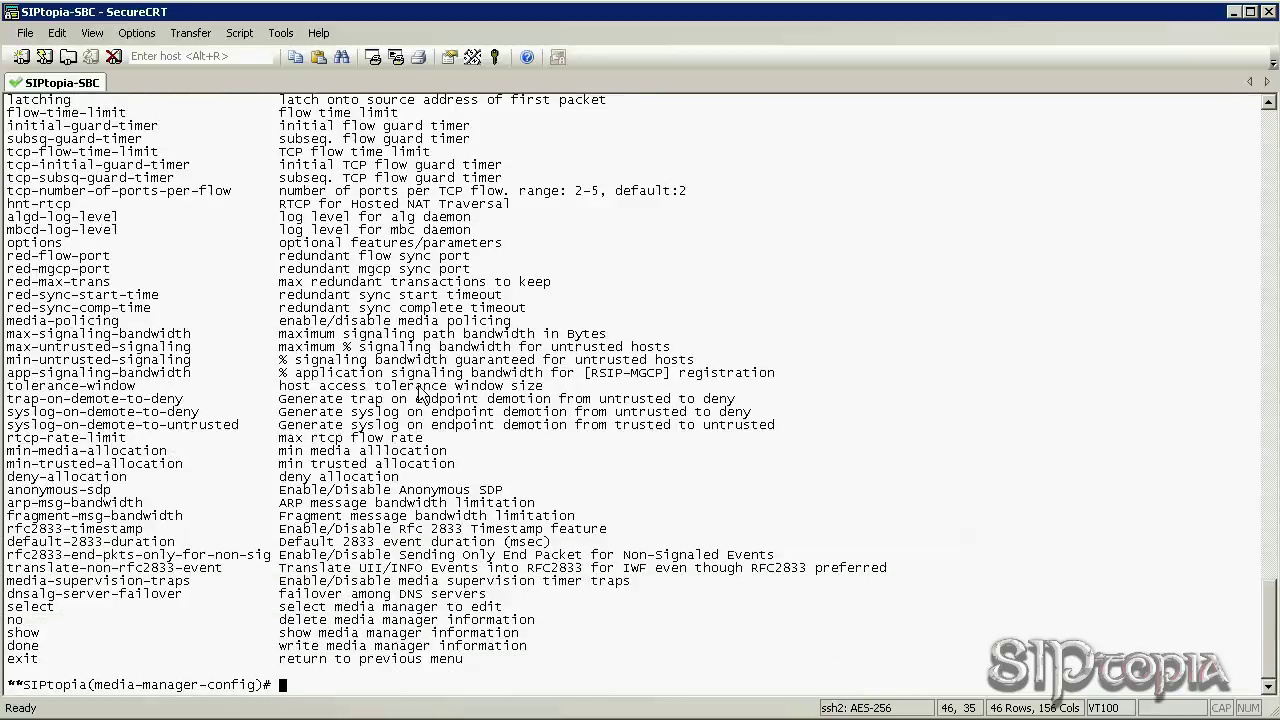
Step: Commit media-manager-config with done and exit back to the top SIPtopia# prompt
type("done")
key("Return")
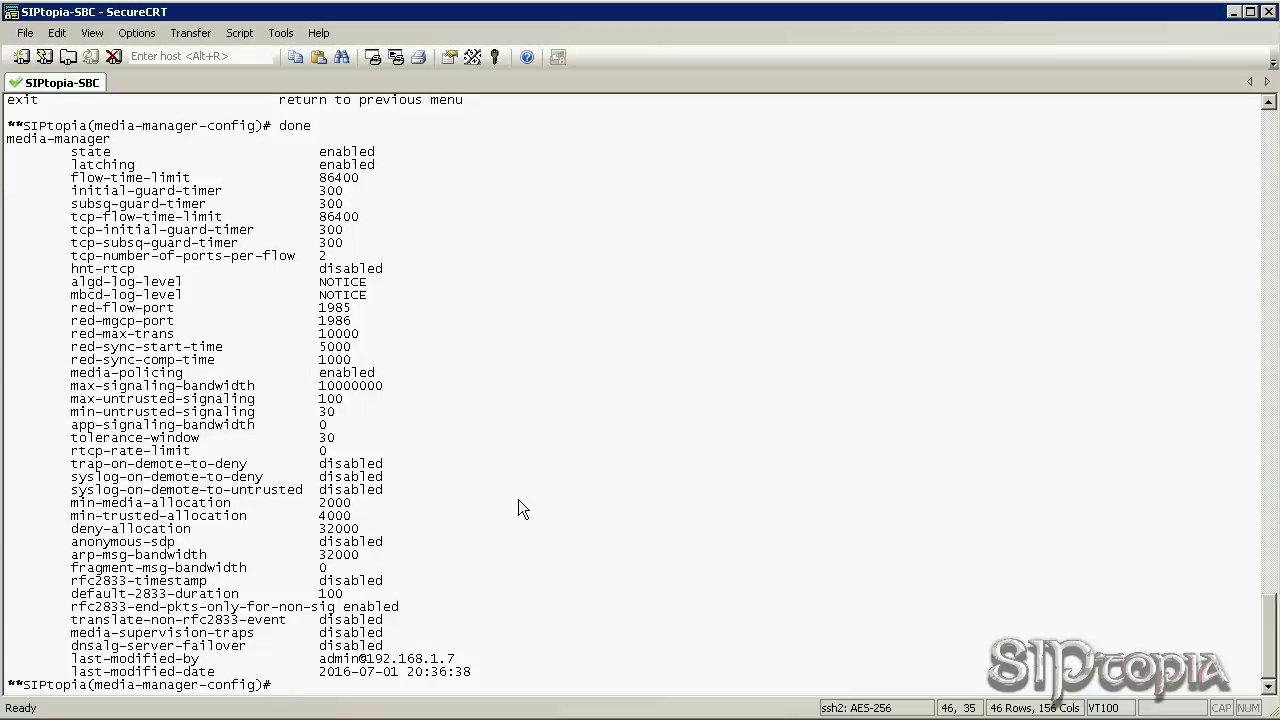
type("exit")
key("Return")
type("exit")
key("Return")
type("exit")
key("Return")
Step: Save the SBC configuration and activate it with act
type("s")
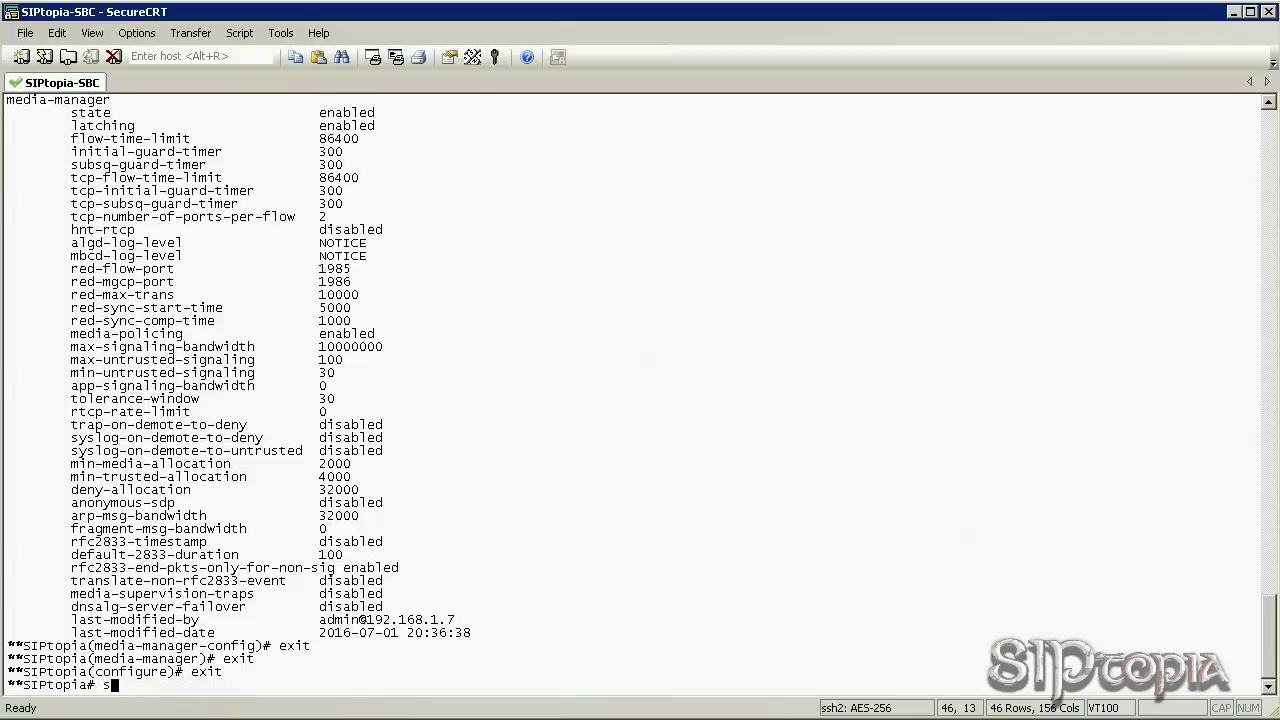
type("ave")
key("Return")
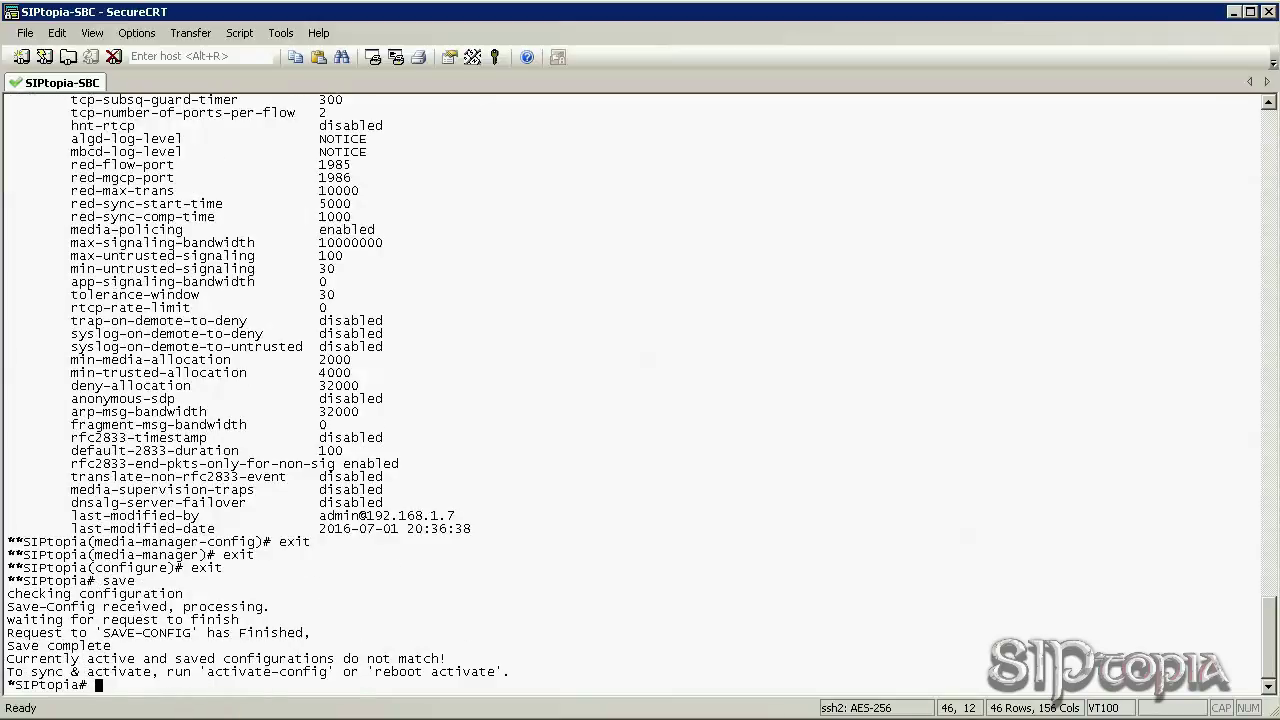
type("act")
key("Return")
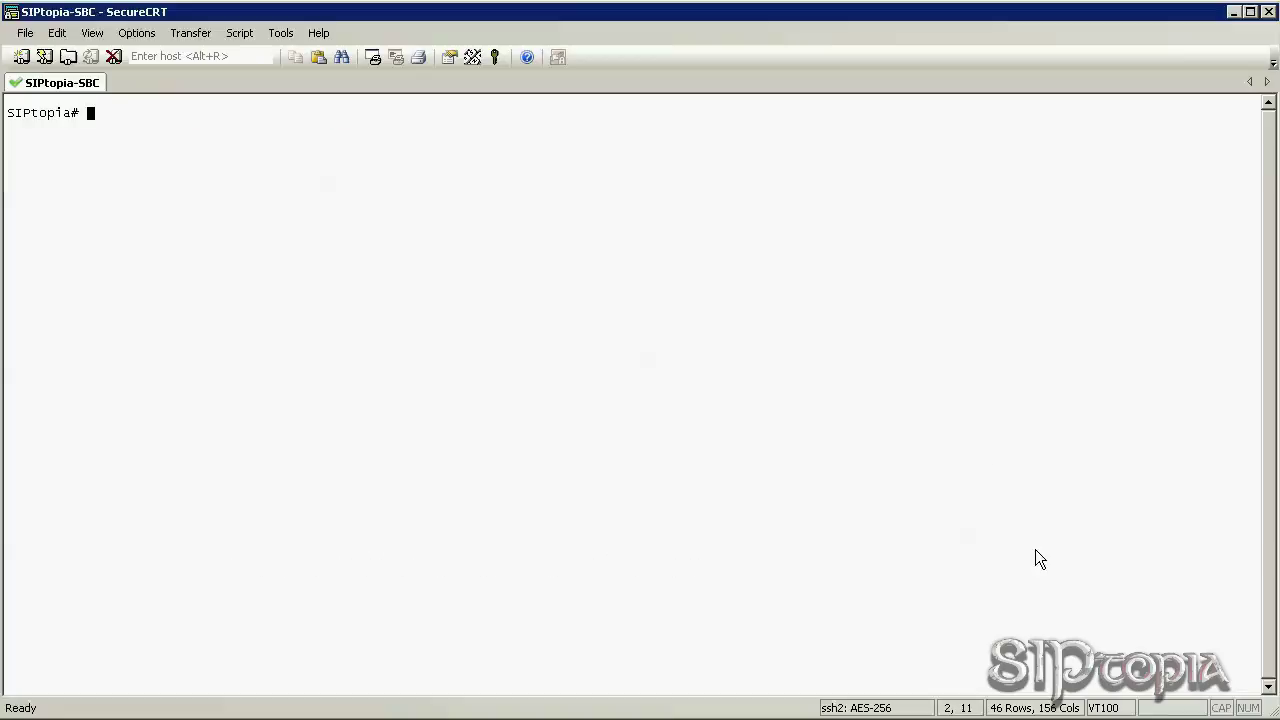
Step: Open session-router local-policy, select it (no entries exist), and list its commands with ?
type("conf t")
key("Return")
type("session-router")
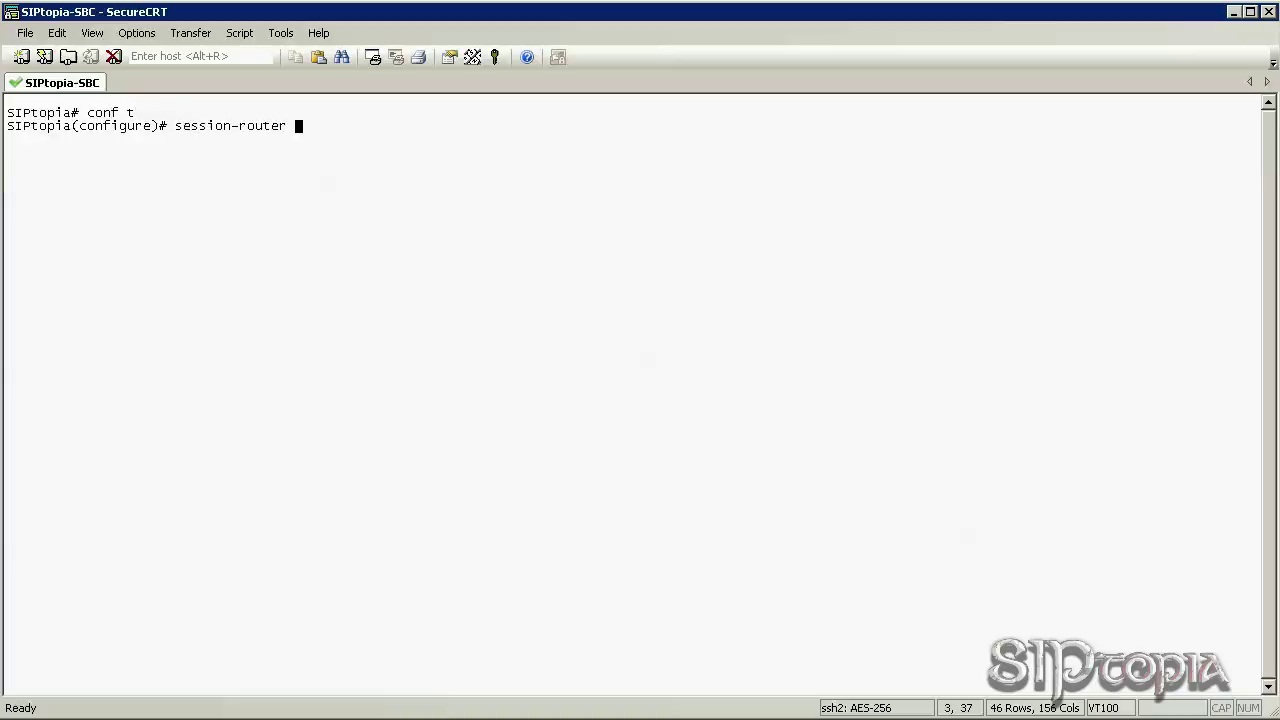
key("Return")
type("local-p")
key("Return")
type("sele")
key("Return")
key("Return")
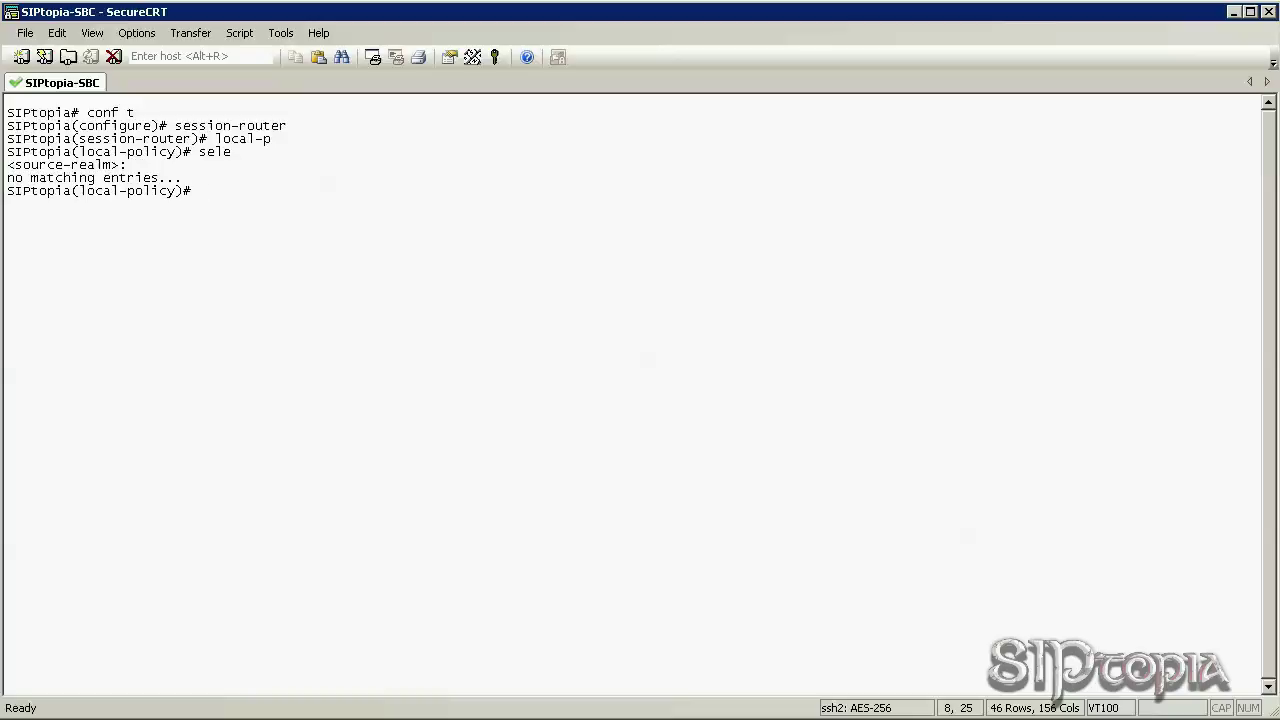
type("?")
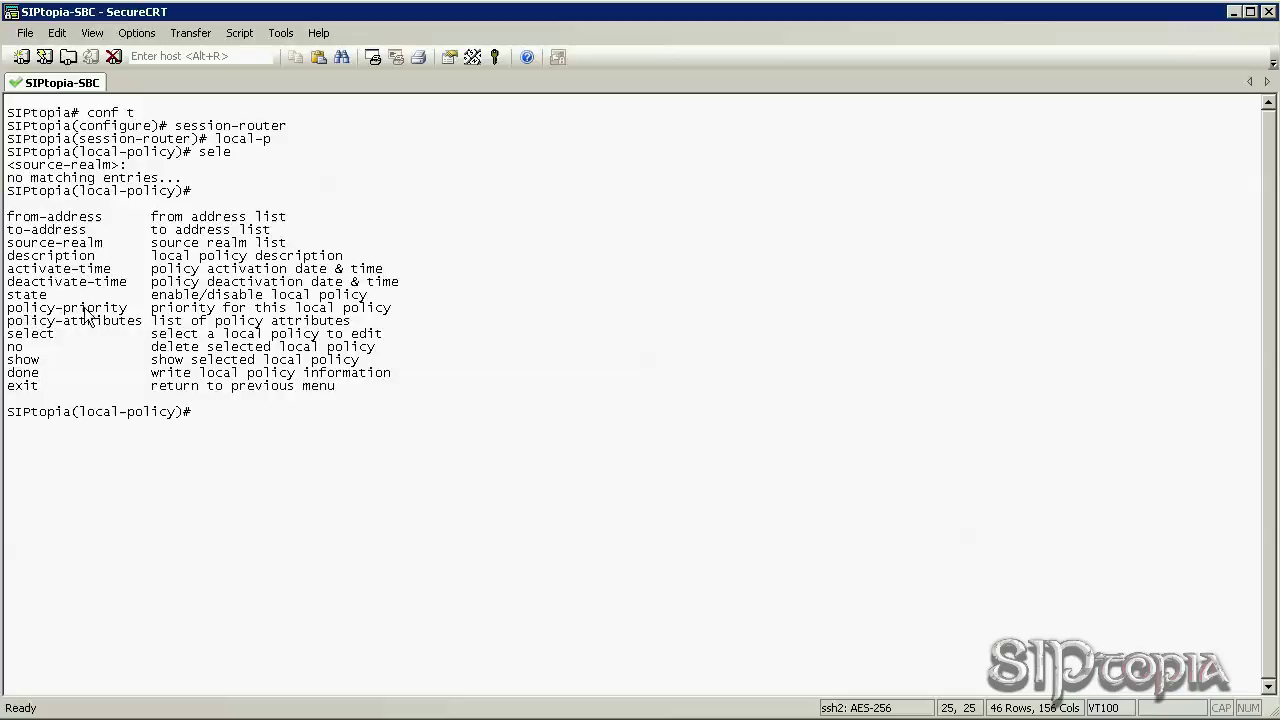
Step: Set from-address *, to-address * and source-realm California on the local policy
type("from")
key("Tab")
type("*")
key("Return")
type("topia(local-policy)# to-address")
key("Tab")
type("*")
key("Return")
type("source-realm")
key("Tab")
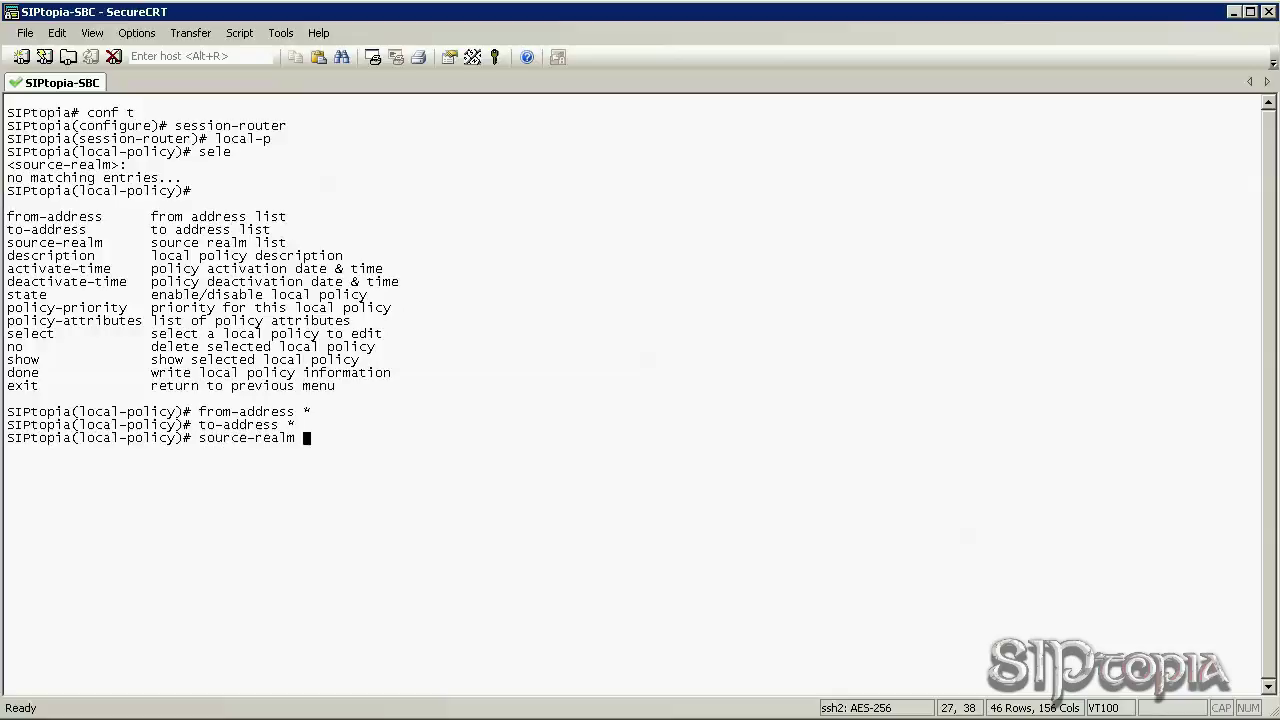
type("California")
key("Return")
Step: Open and select policy-attributes, then list its available settings
type("policy-at")
key("Return")
type("sele")
key("Return")
key("Return")
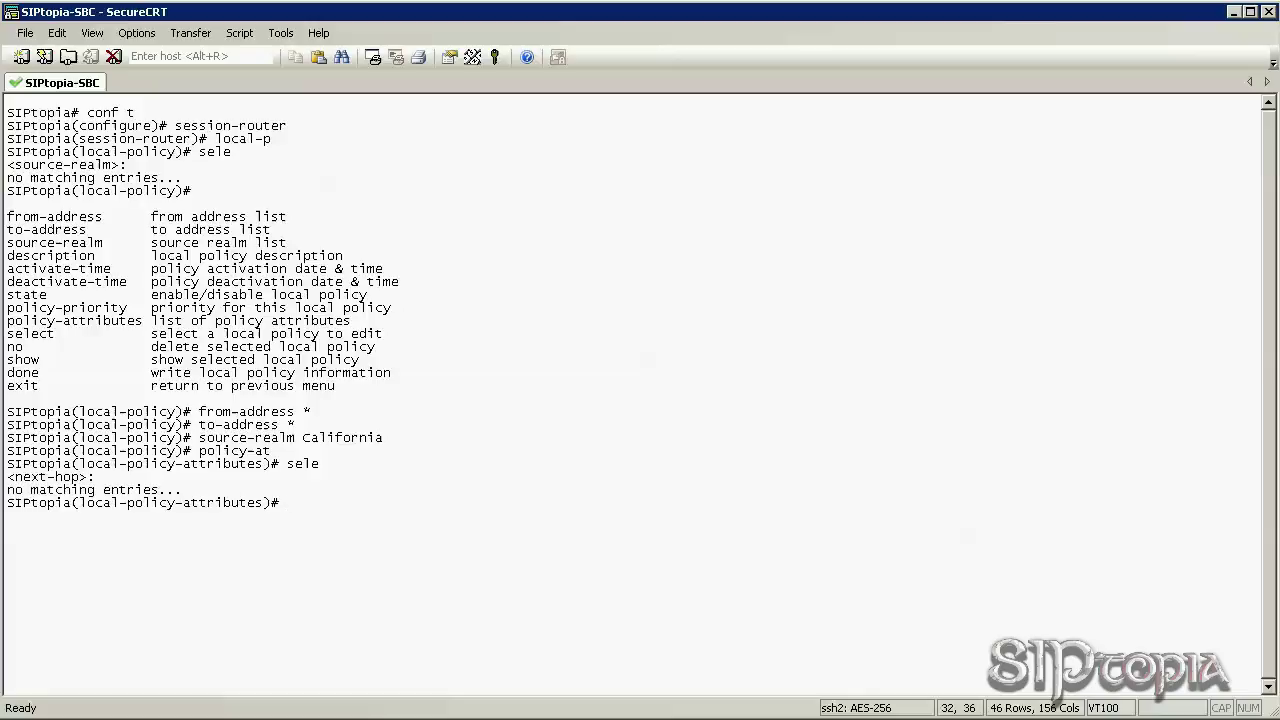
key("question")
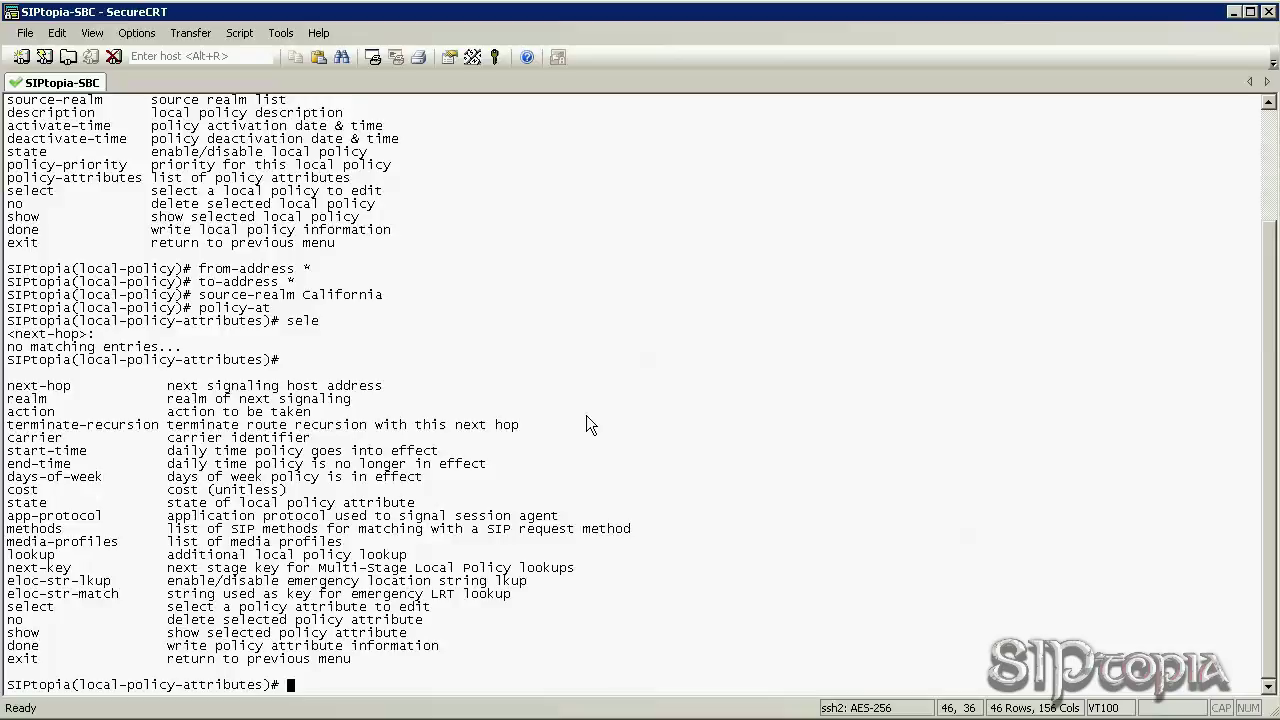
Step: Set the policy attribute's next-hop to TX-SIP-Proxy-1 and realm Texas, then commit it
type("next")
key("Tab")
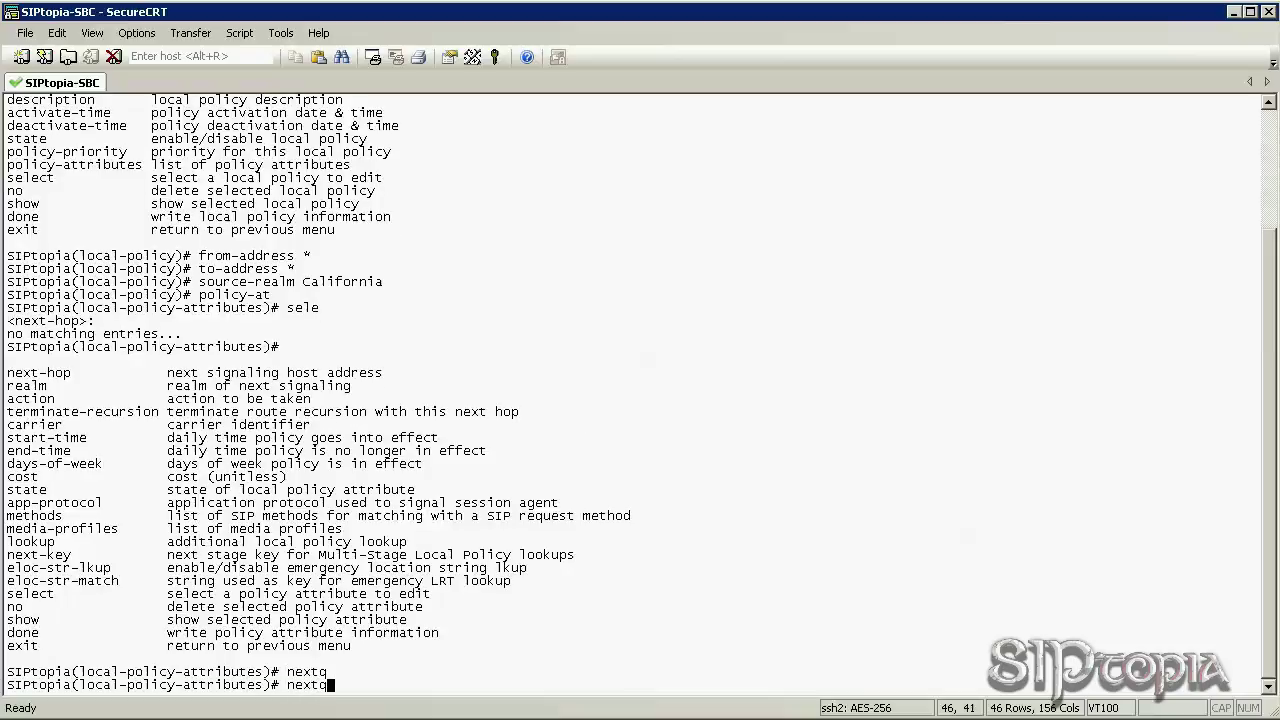
type("-")
key("Tab")
type("TX-SIP-Proxy-1")
key("Return")
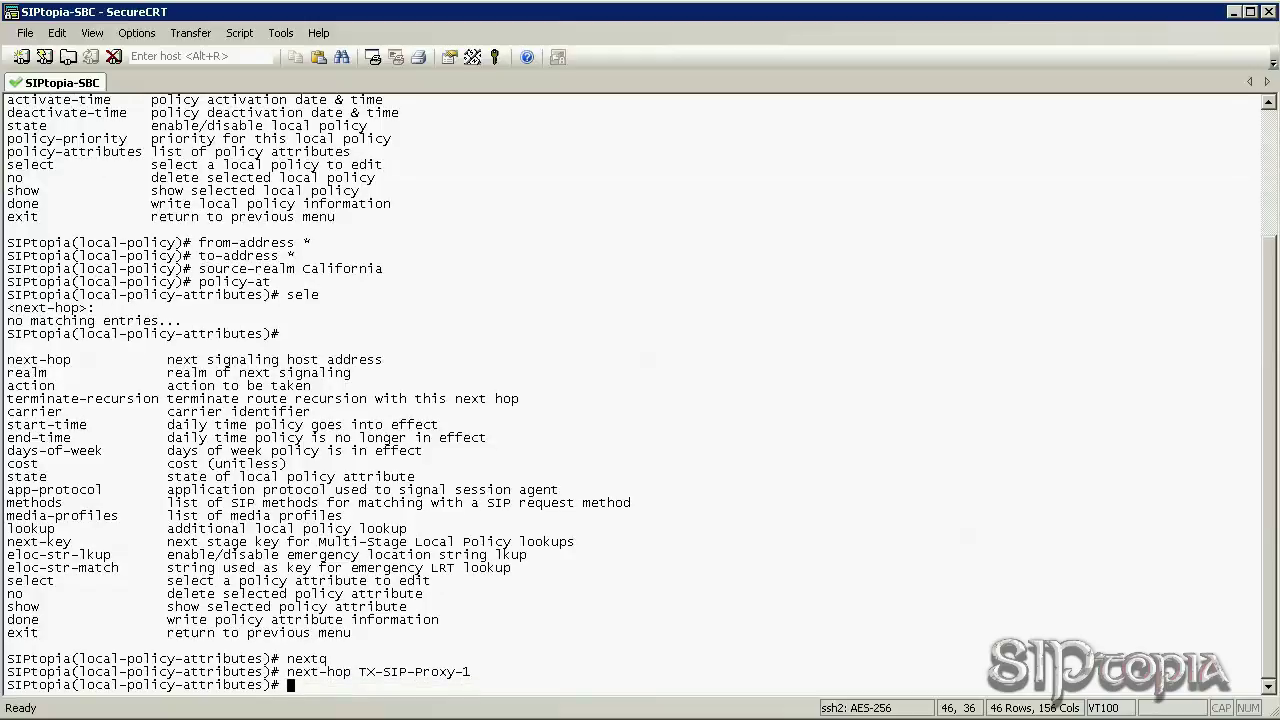
type("realm ")
type("Texa")
type("s")
key("Return")
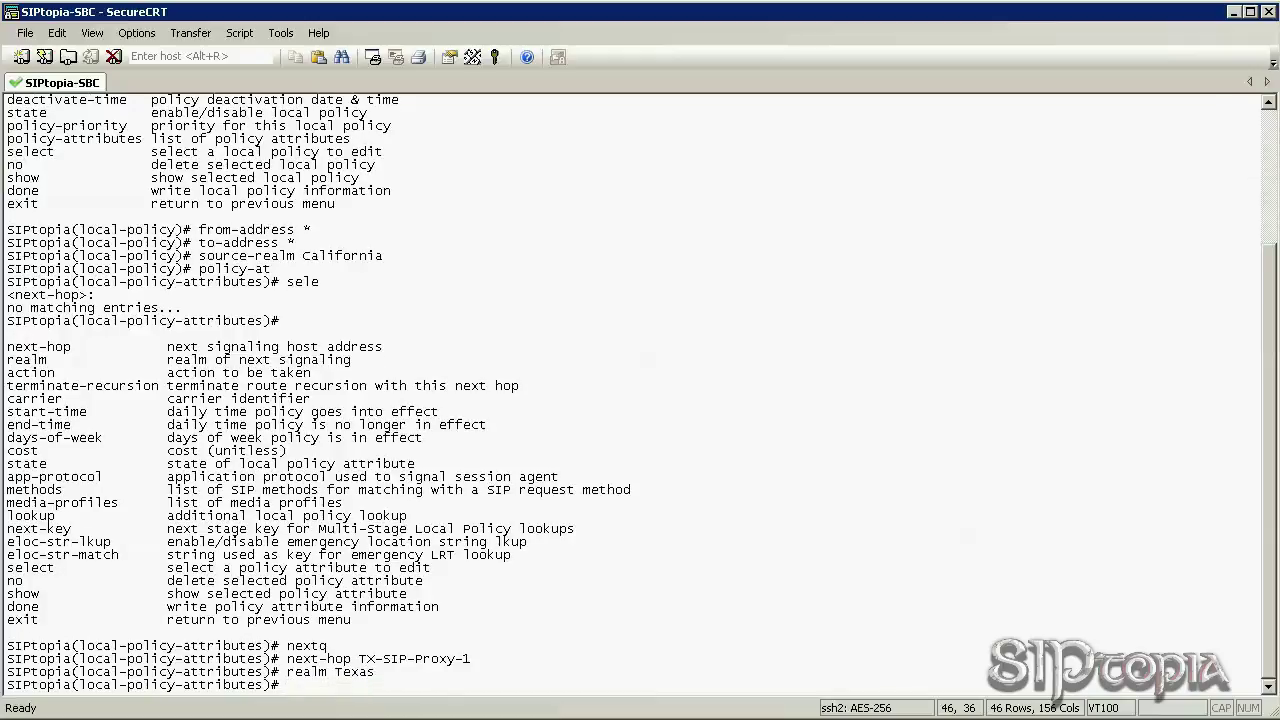
type("done")
key("Return")
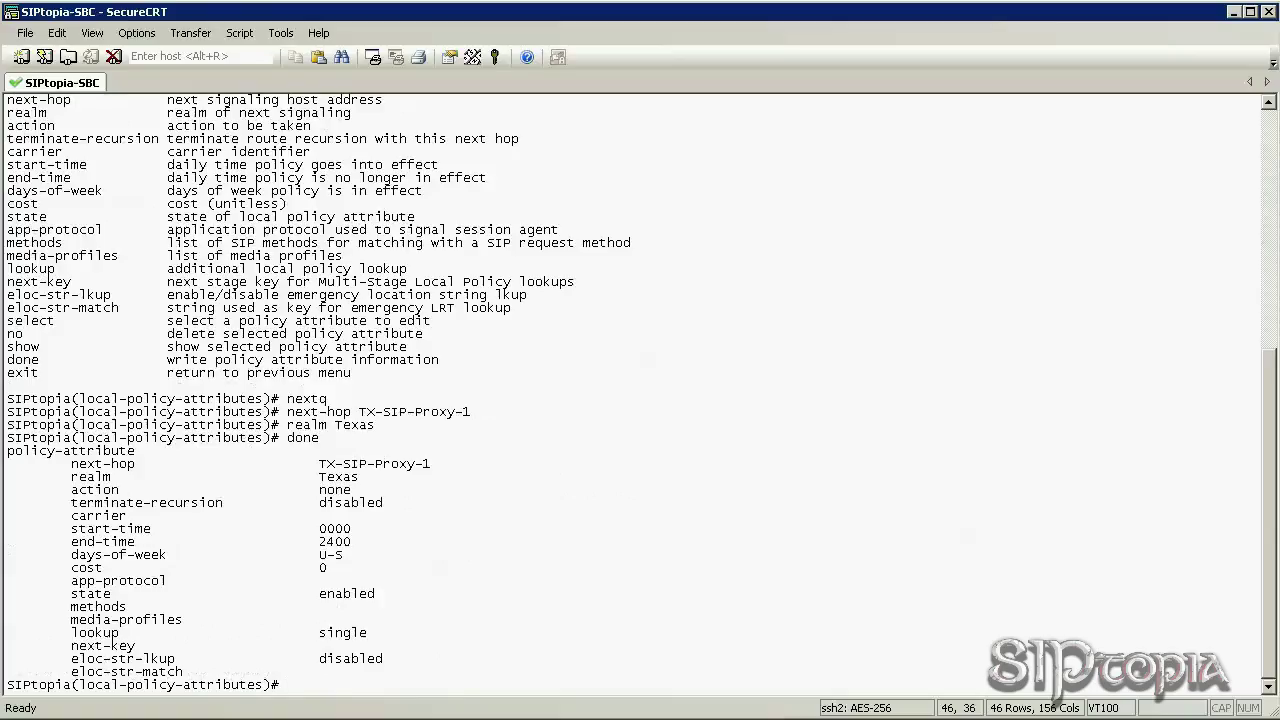
Step: Return to the local-policy level, commit it with done, and exit toward configure
type("exit")
key("Return")
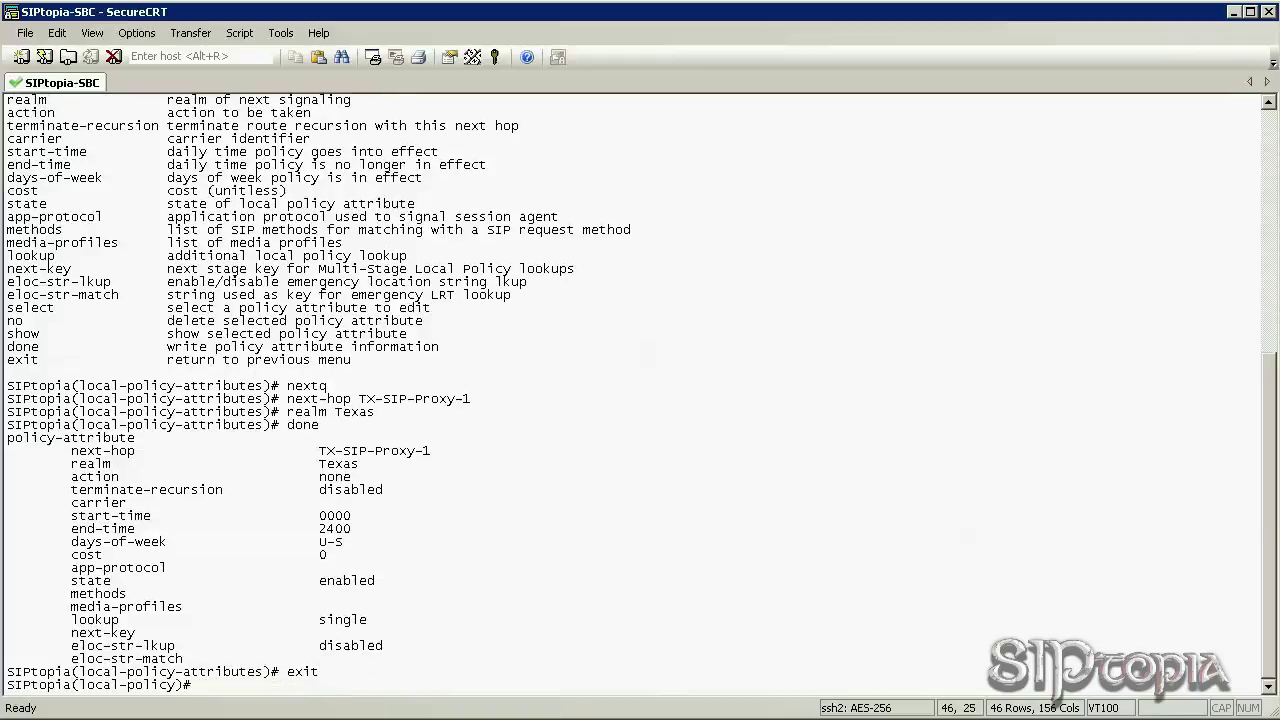
type("done")
key("Return")
type("exit")
key("Return")
Step: Exit to the top prompt, then save and activate the configuration containing the new local policy
type("exit")
key("Return")
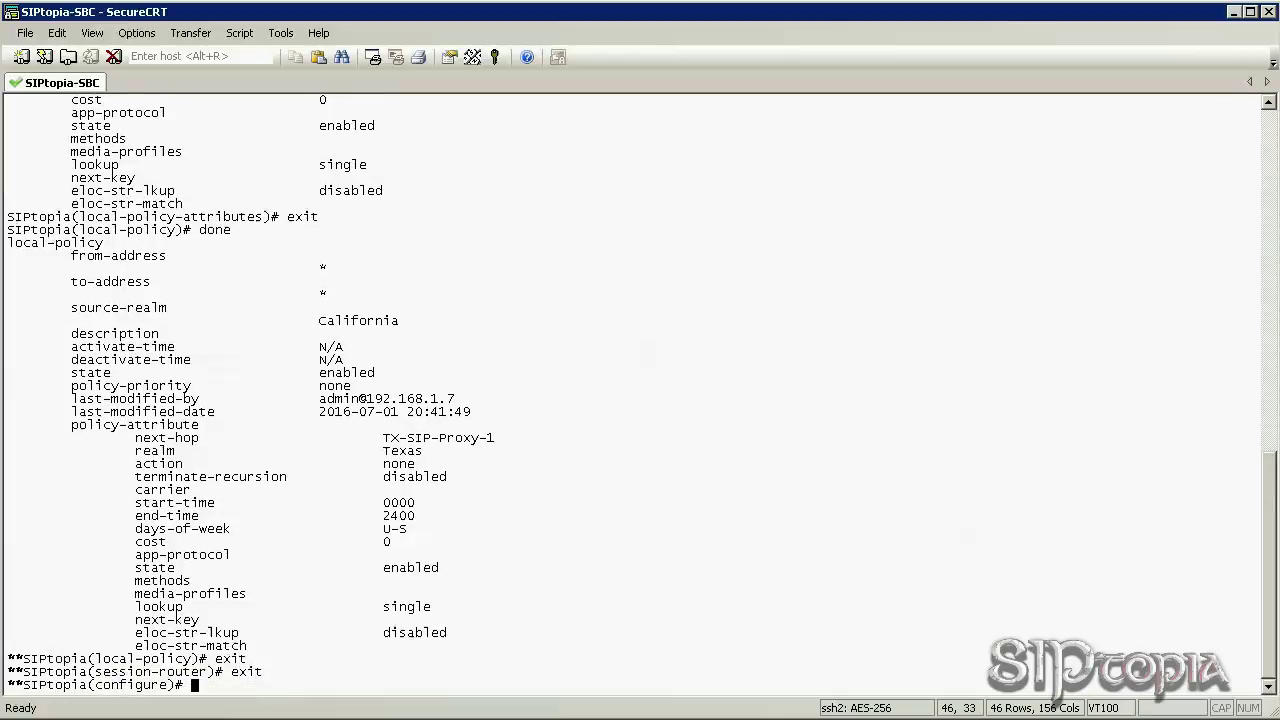
type("exit")
key("Return")
type("save")
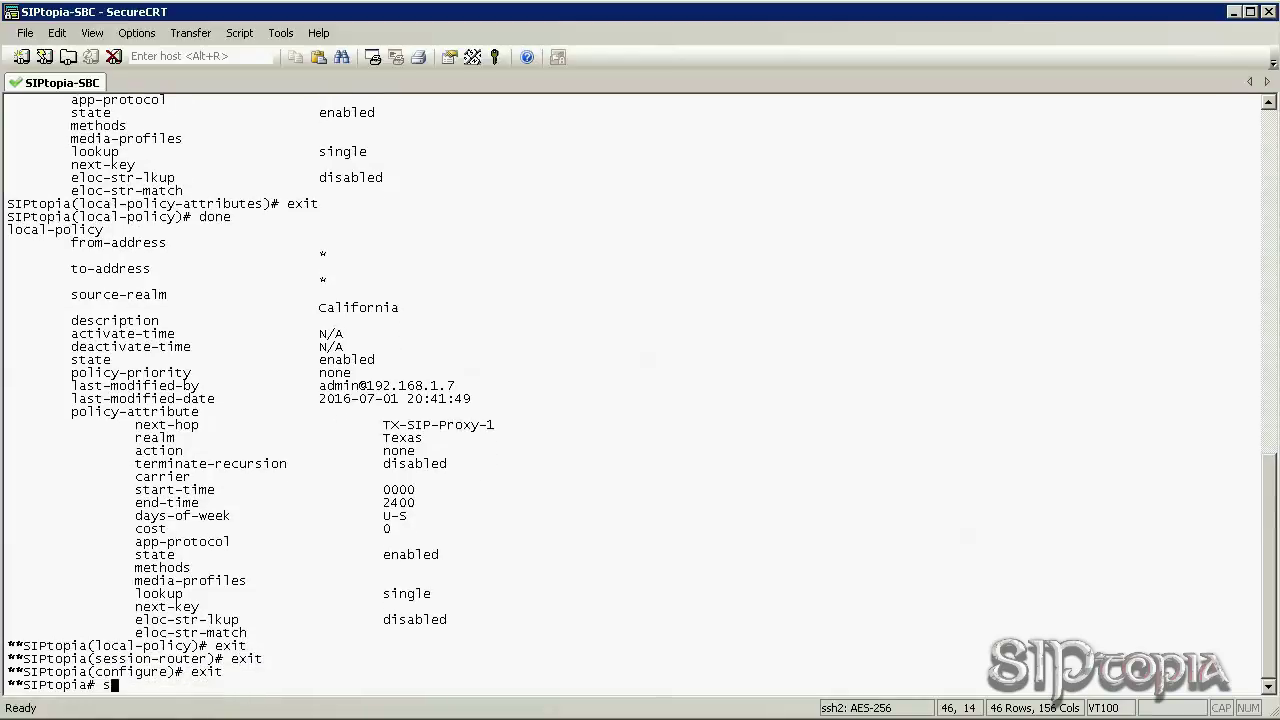
key("Return")
type("act")
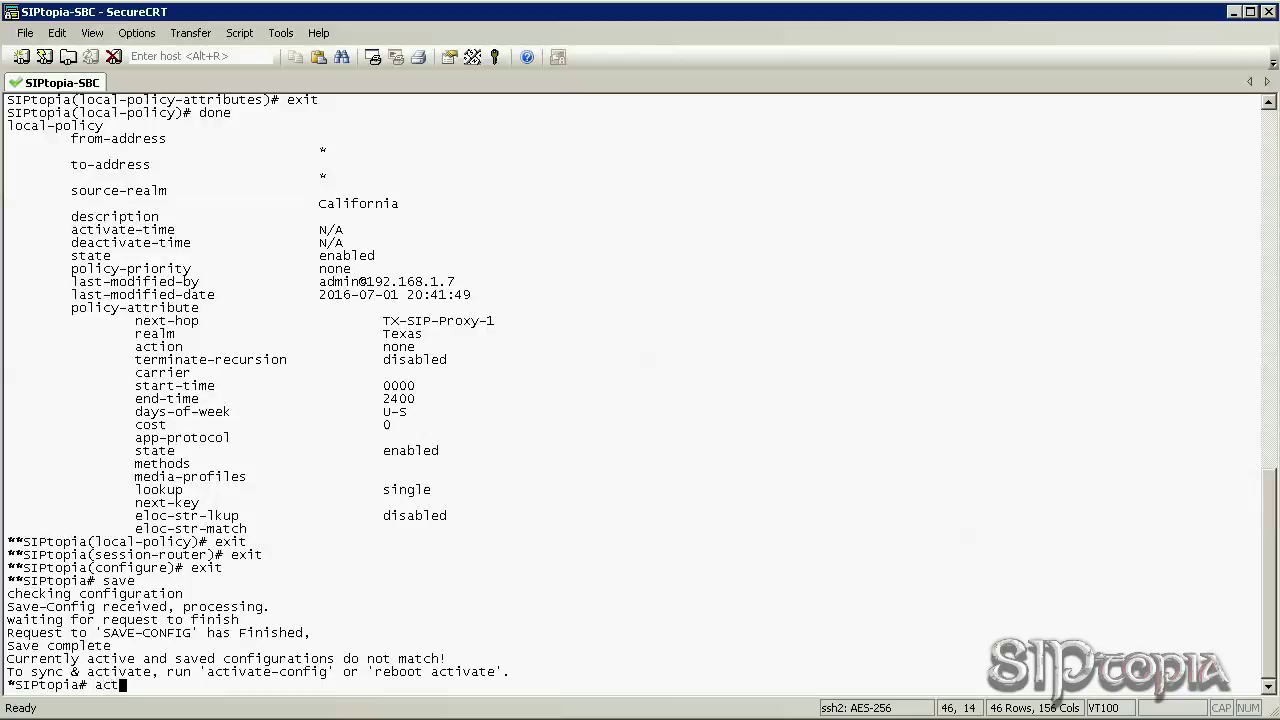
key("Return")
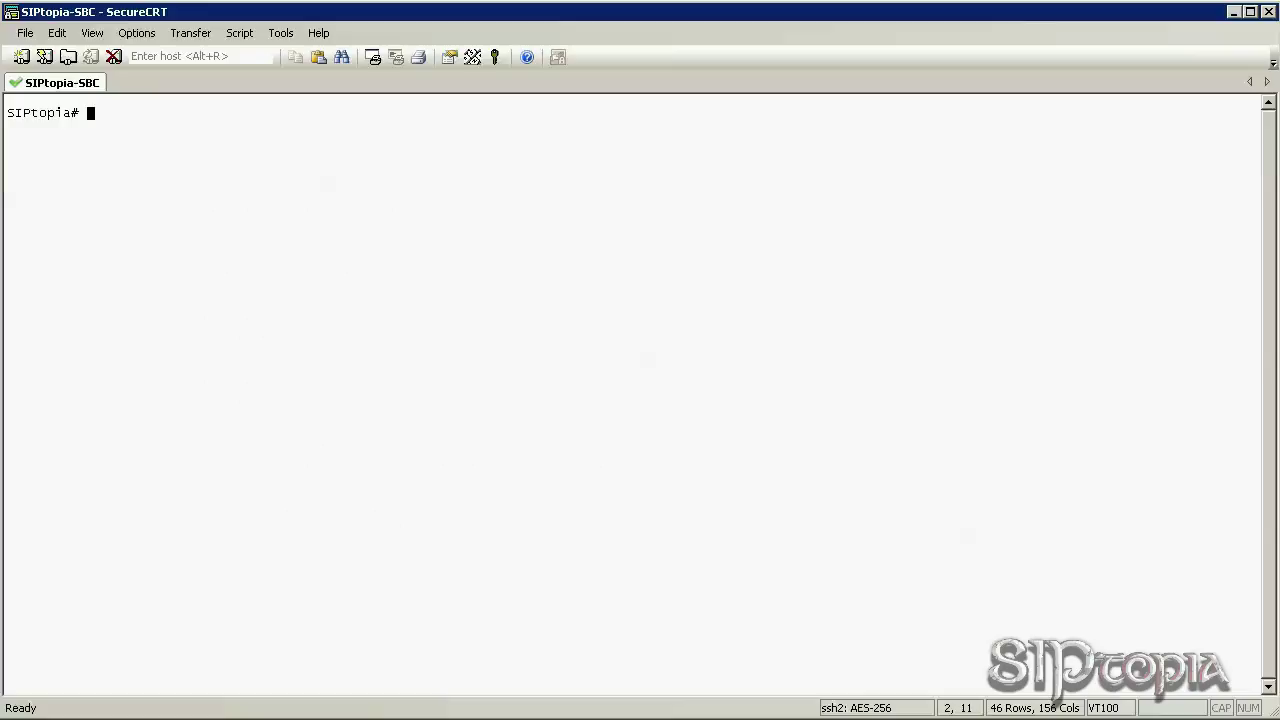
Step: Check the proxy VM consoles, then run show sipd agent in SecureCRT to list session agents
key("alt+Tab")
key("alt+Tab")
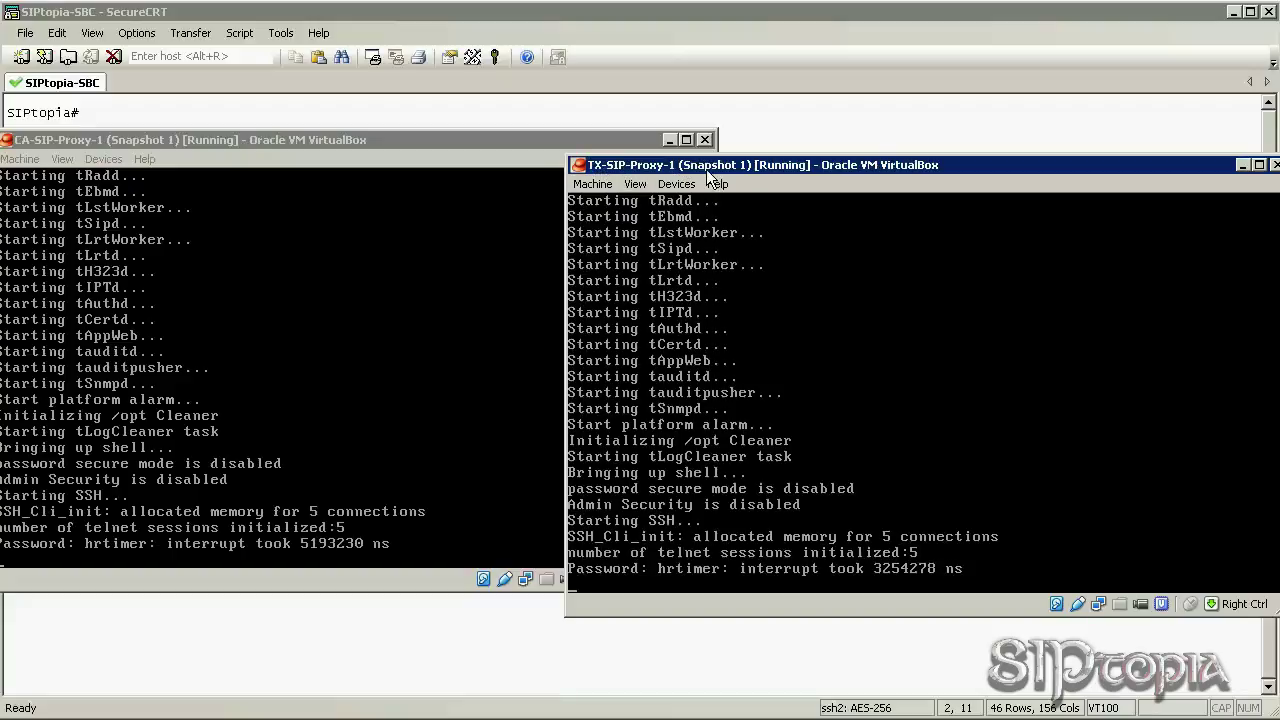
left_click(422, 12)
type("show sipd agent")
key("Return")
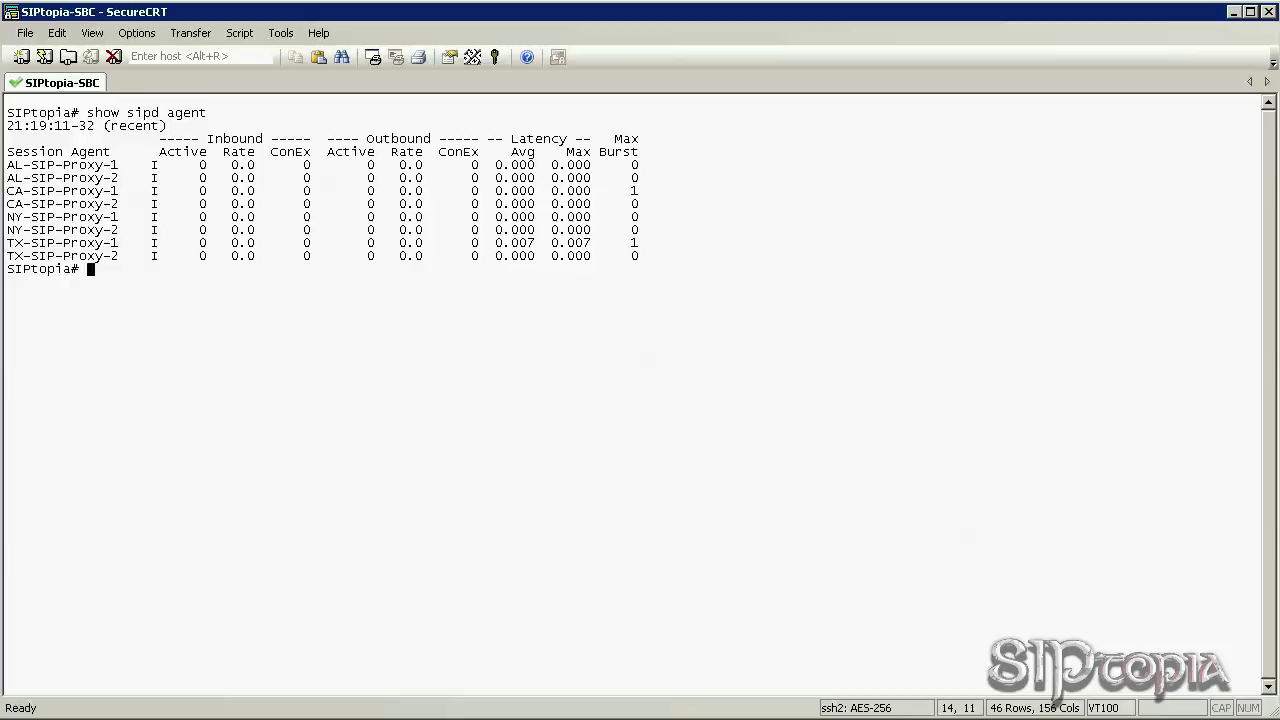
Step: Cycle through the VirtualBox windows and minimize the CA-SIP-Proxy-1 console
key("alt+Tab")
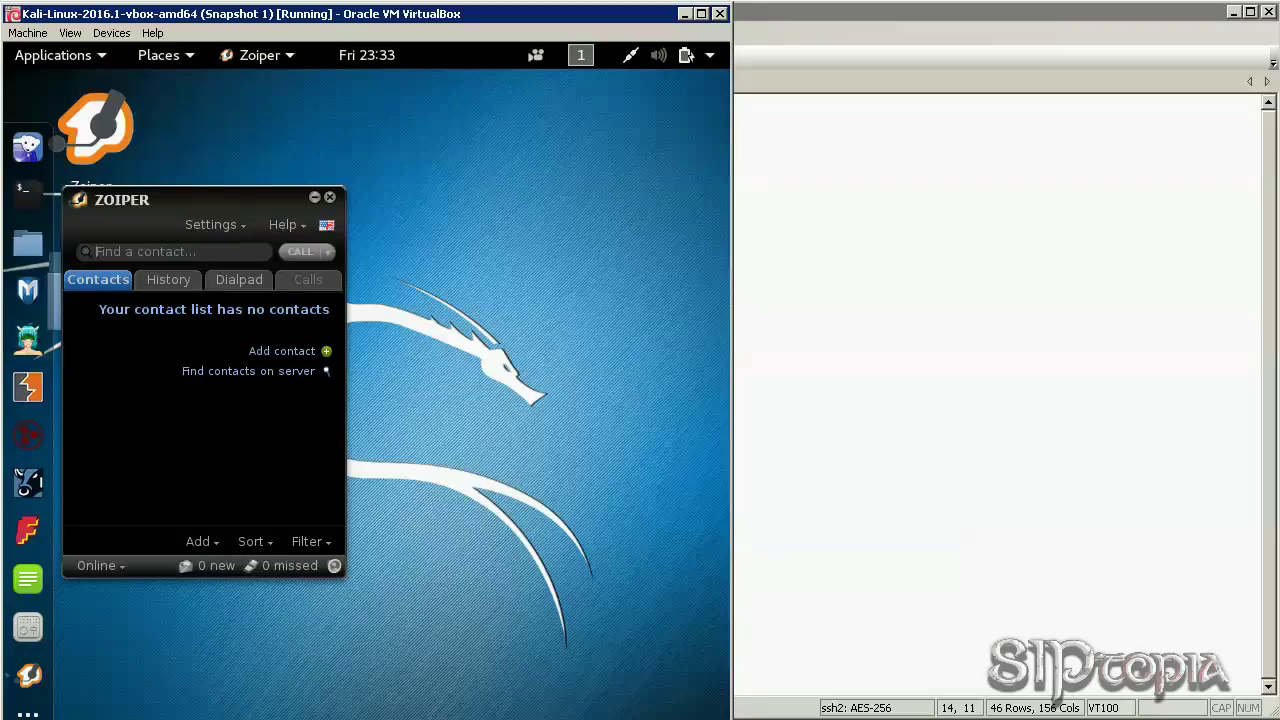
key("alt+Tab")
key("alt+Tab")
key("alt+Tab")
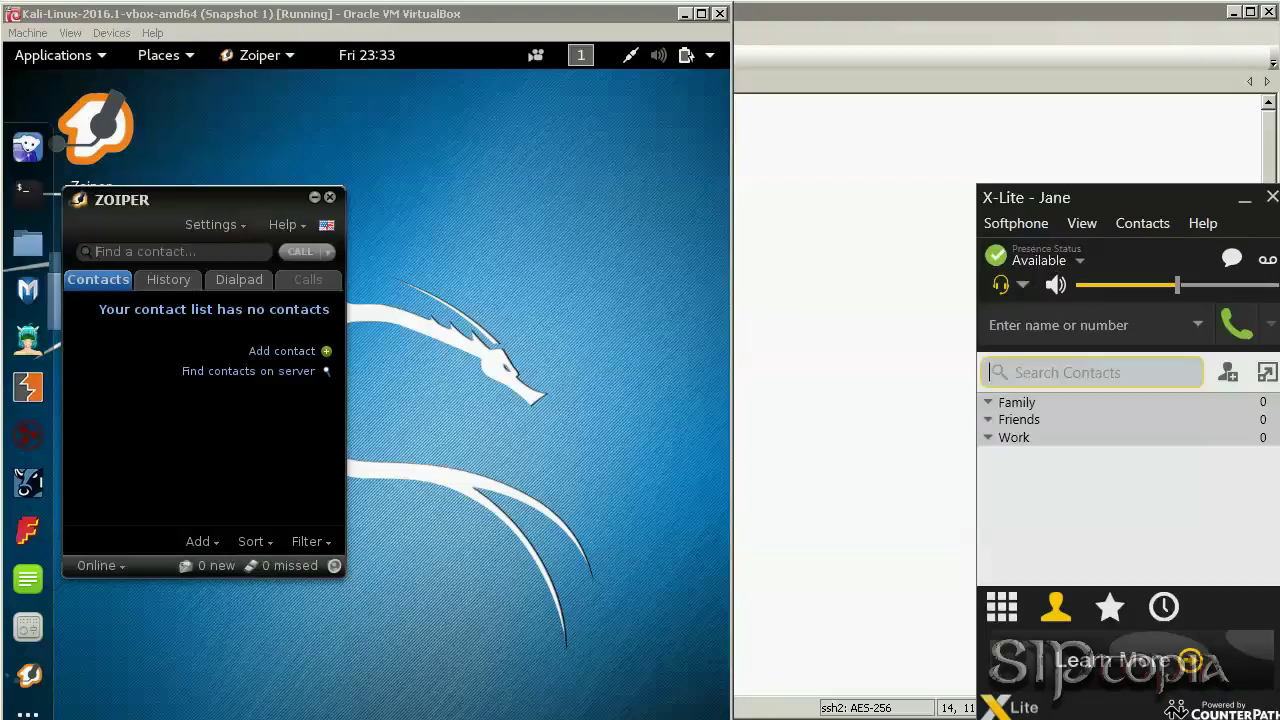
key("alt+Tab")
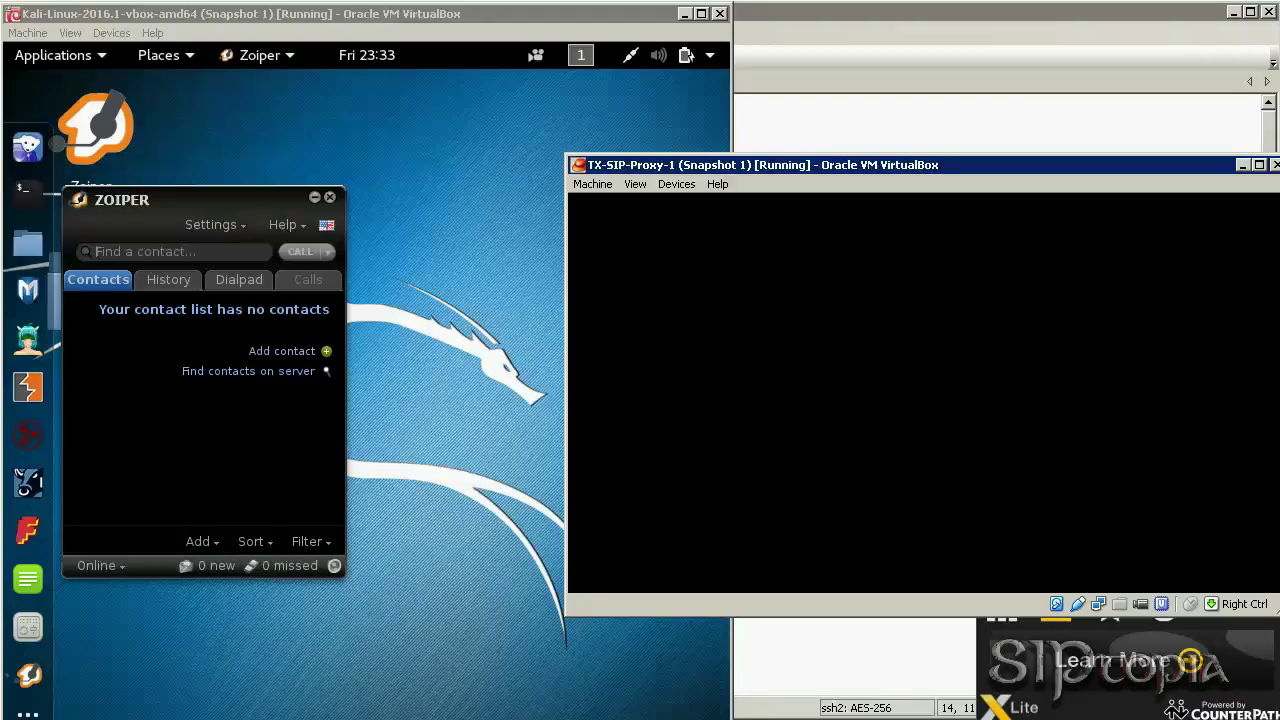
key("alt+Tab")
key("alt+Tab")
key("alt+Tab")
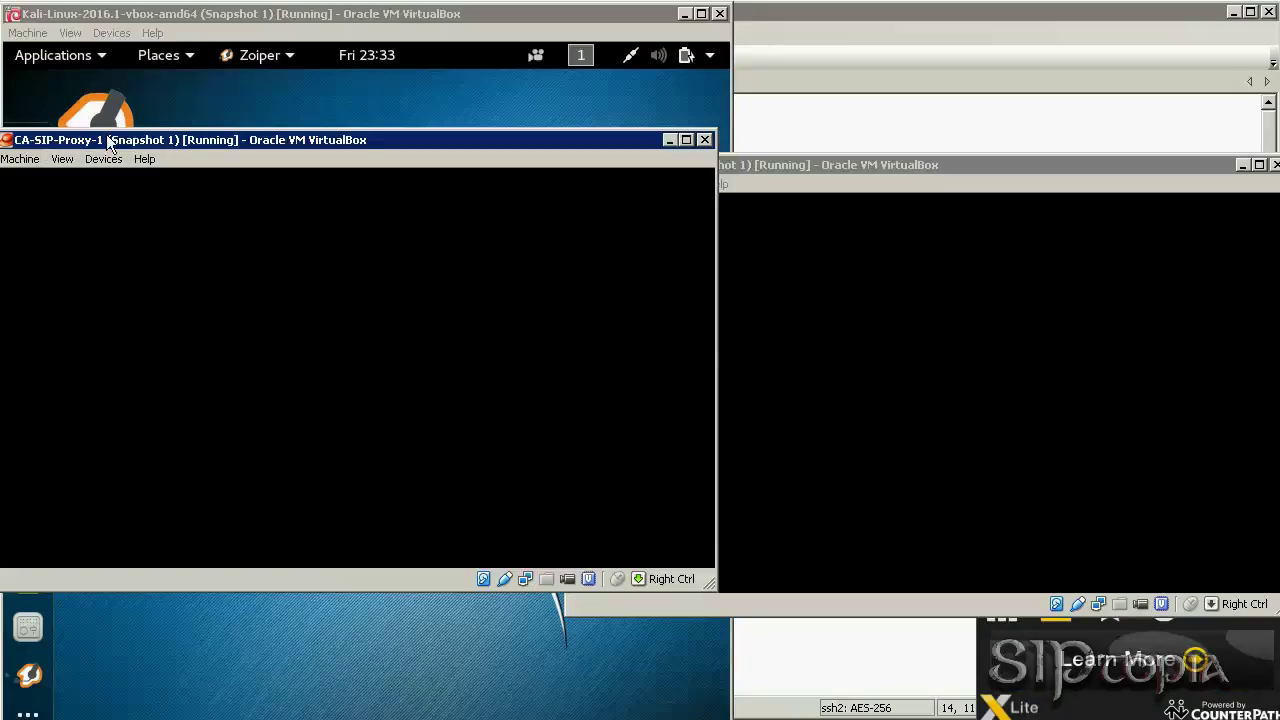
left_click(669, 139)
Step: Minimize the TX-SIP-Proxy-1 console, call the X-Lite contact from Zoiper, and answer on X-Lite
left_click(1243, 164)
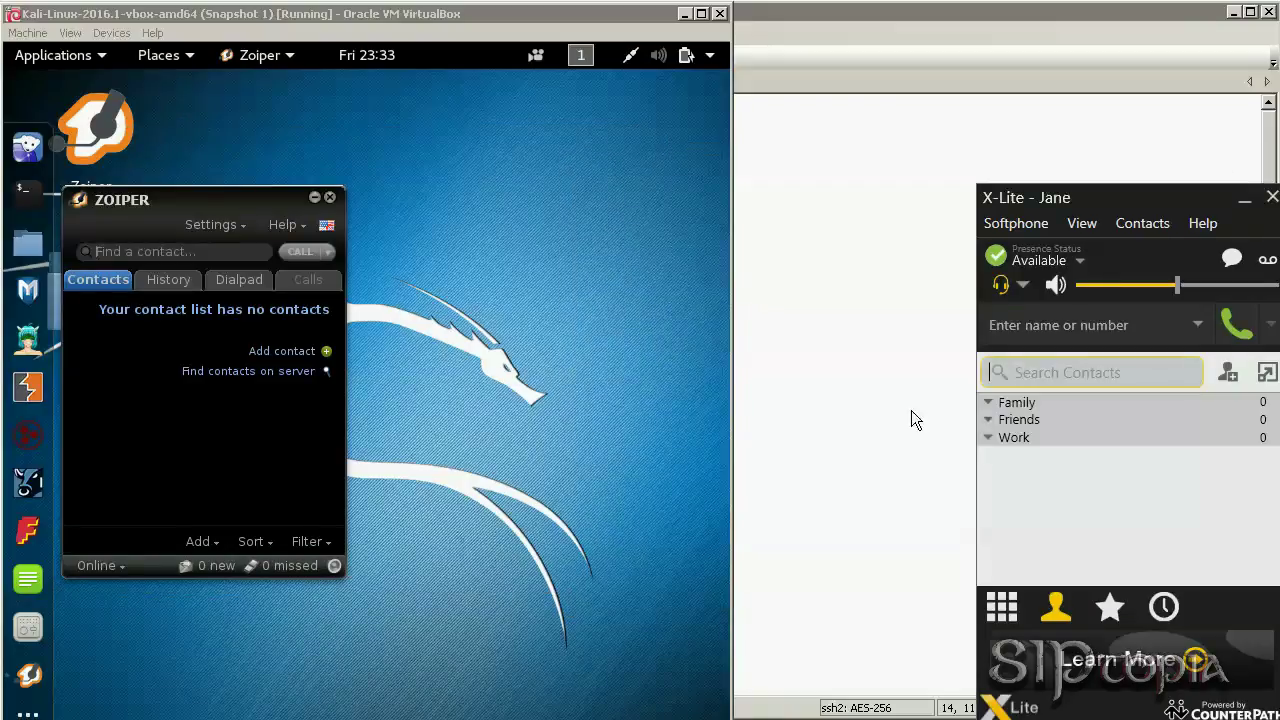
left_click(191, 252)
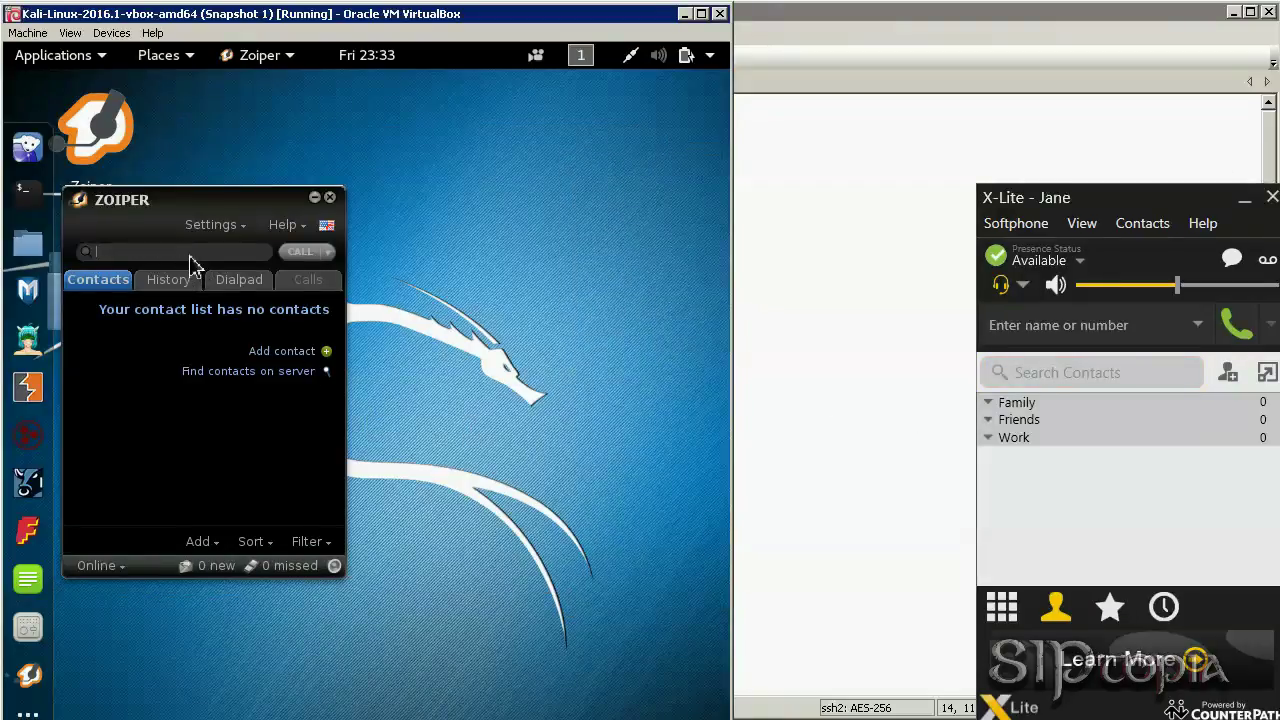
type("Jane")
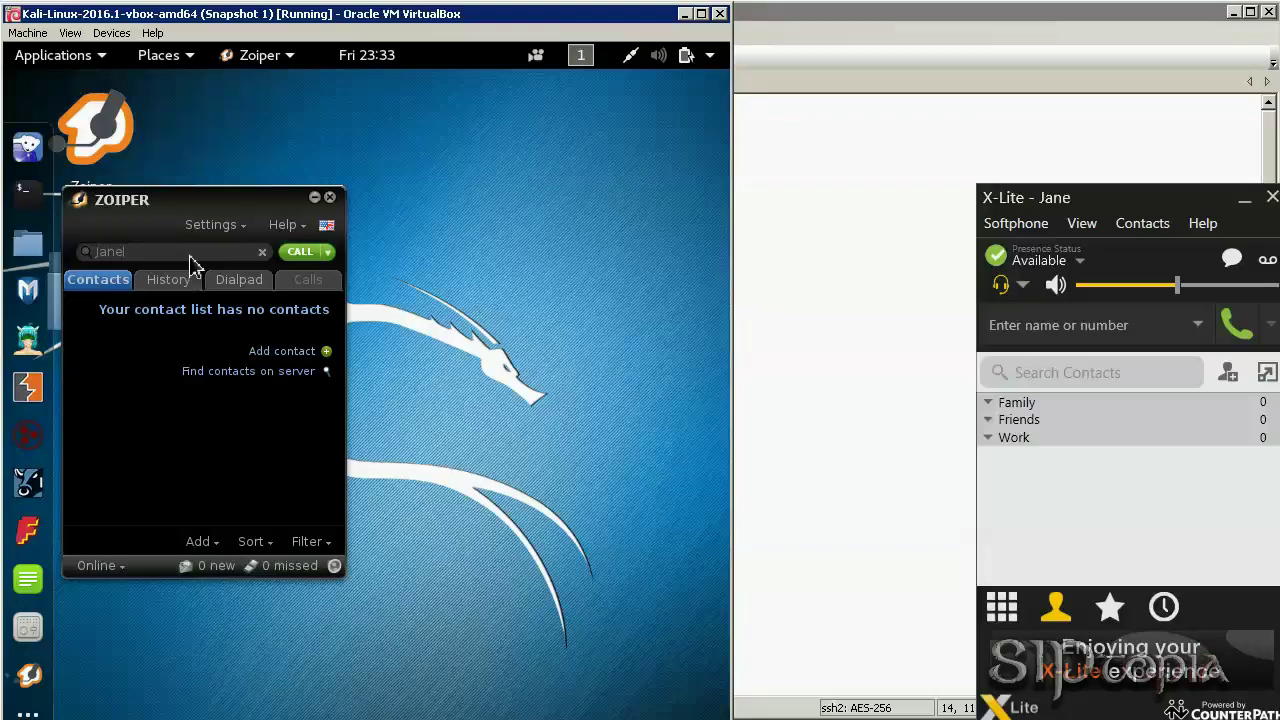
key("Return")
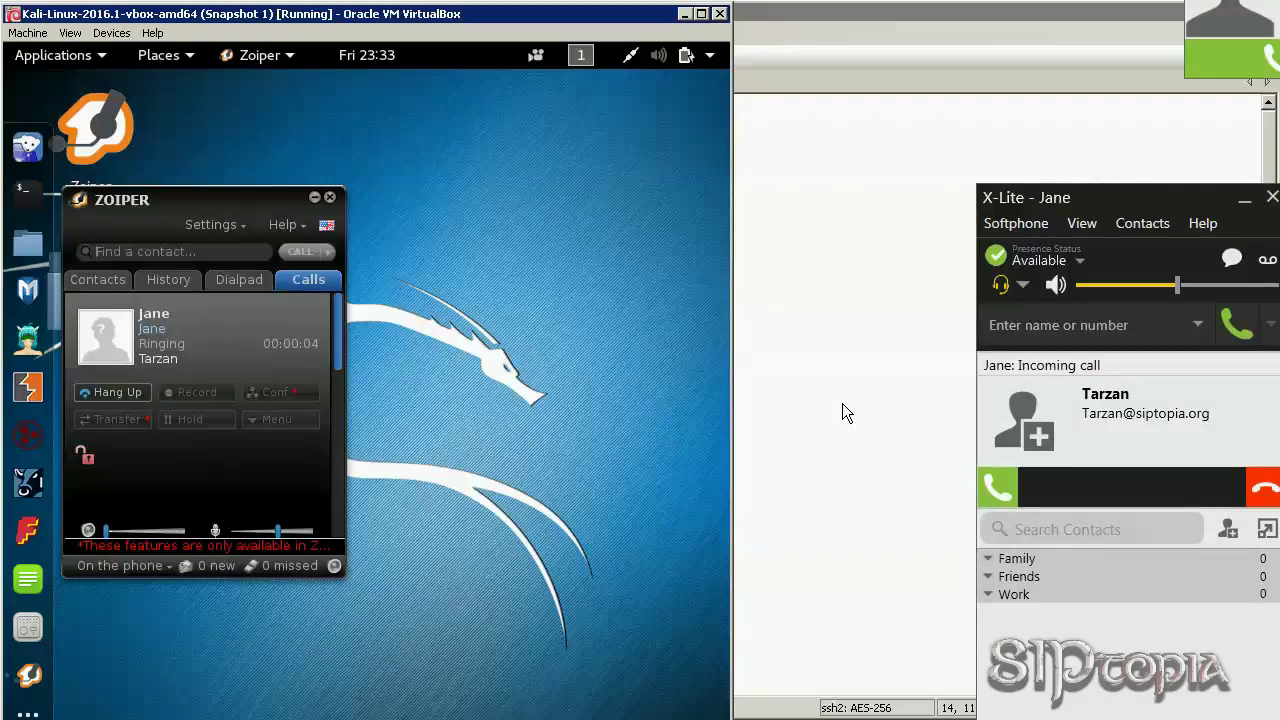
left_click(997, 490)
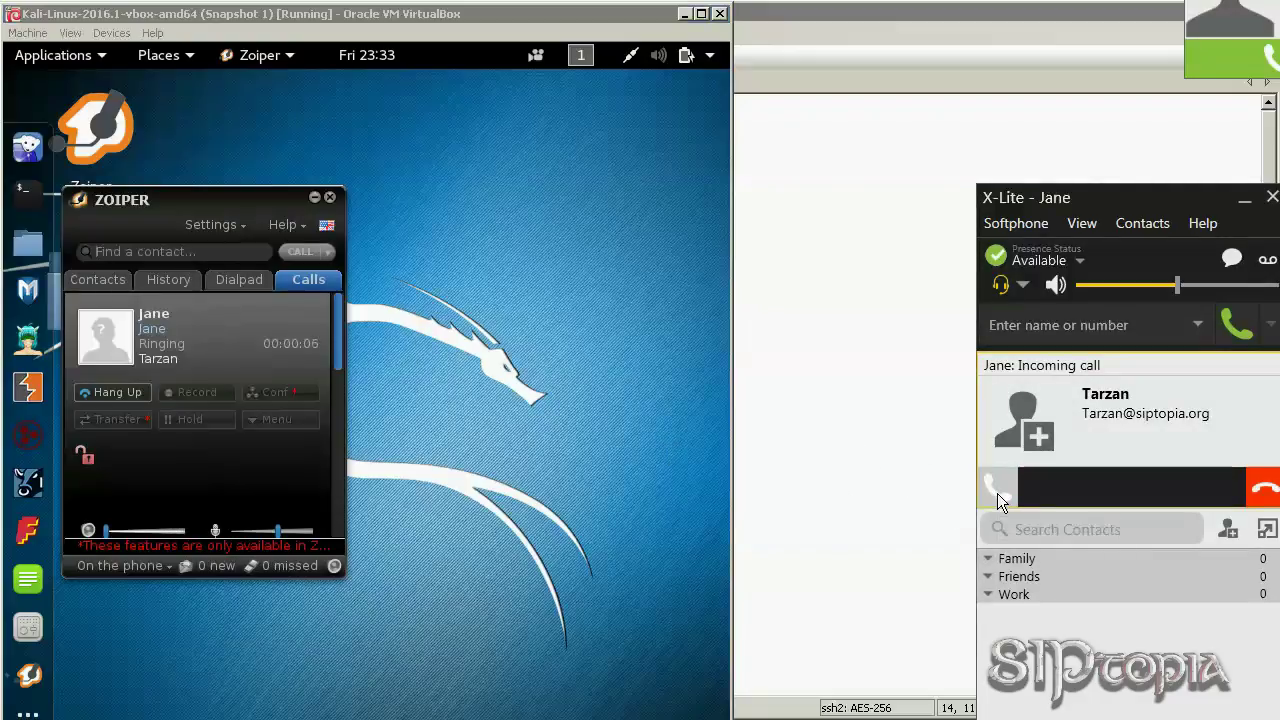
Step: Rerun show sipd agent and highlight one active session on CA-SIP-Proxy-1 and TX-SIP-Proxy-1
left_click(826, 372)
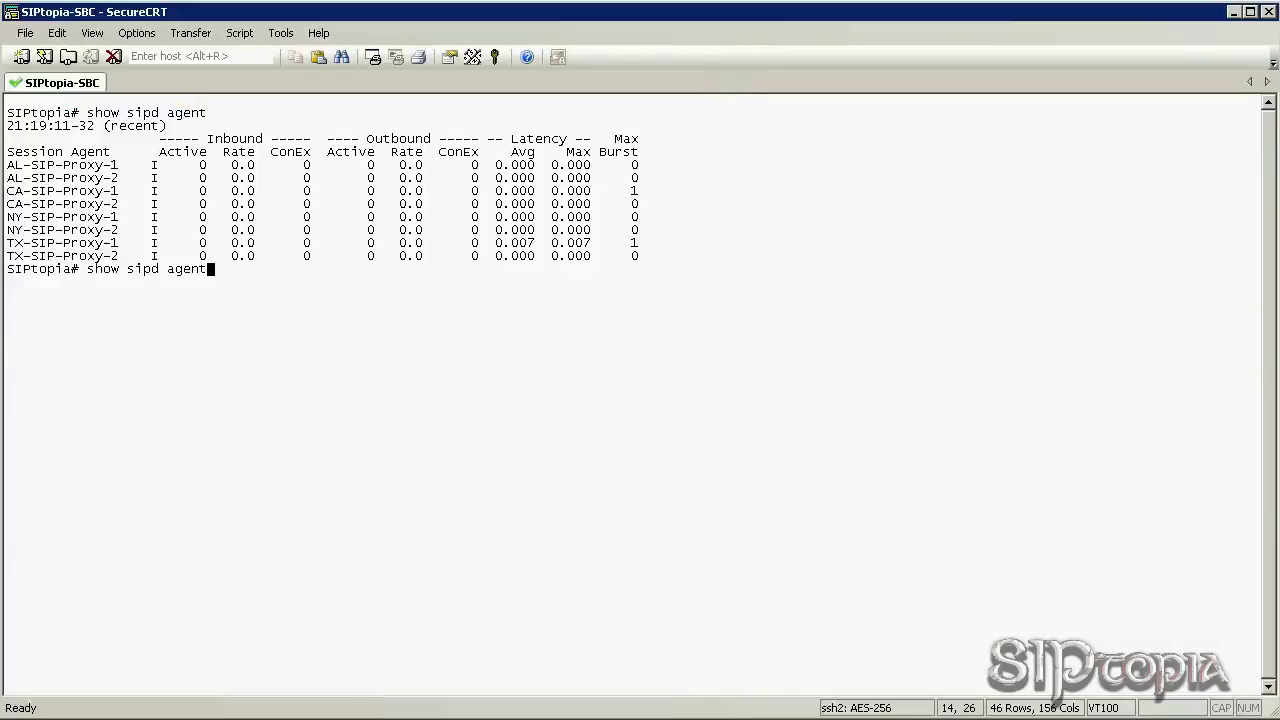
key("Up")
key("Return")
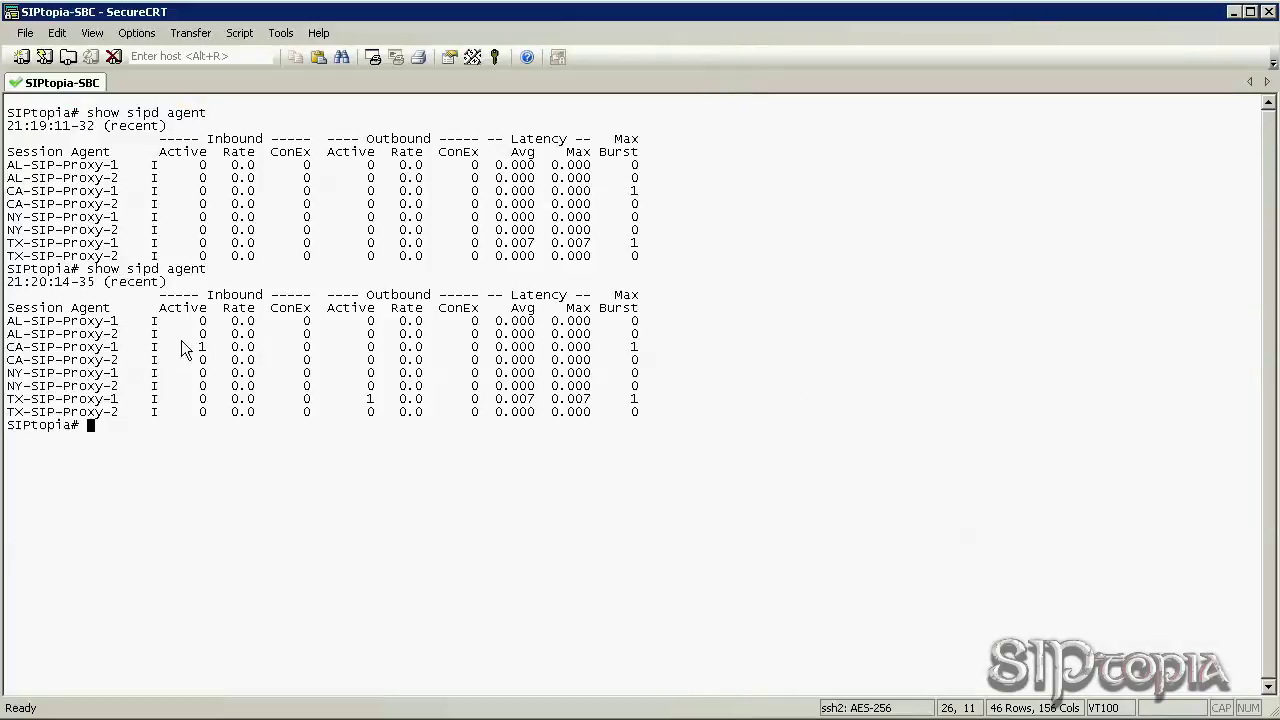
left_click_drag(108, 347, 114, 346)
left_click_drag(7, 347, 132, 358)
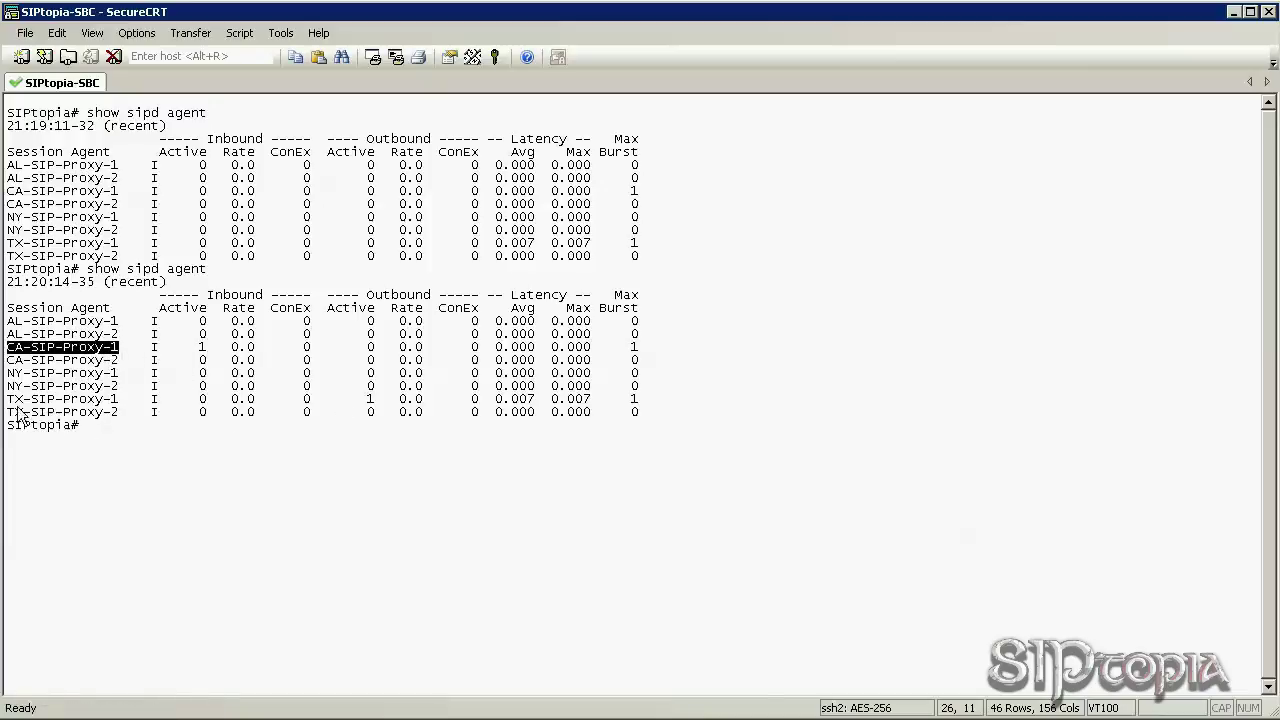
left_click_drag(10, 402, 420, 402)
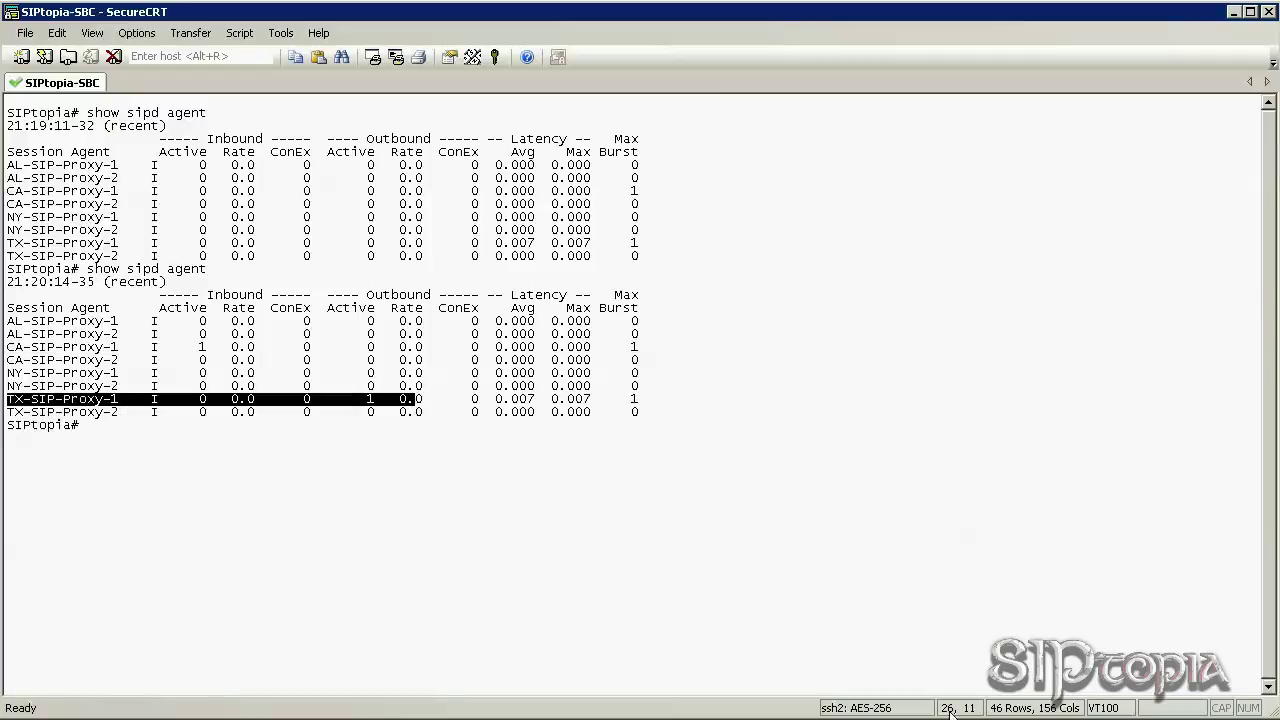
key("alt+Tab")
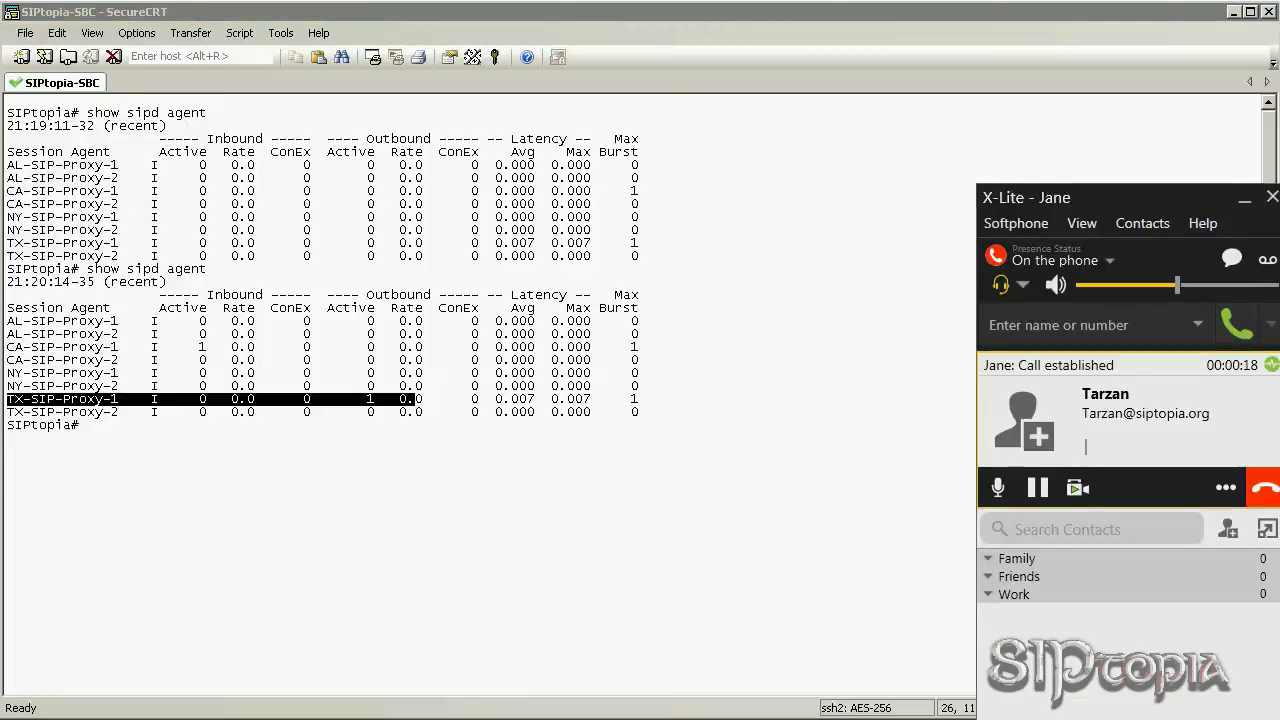
key("alt+Tab")
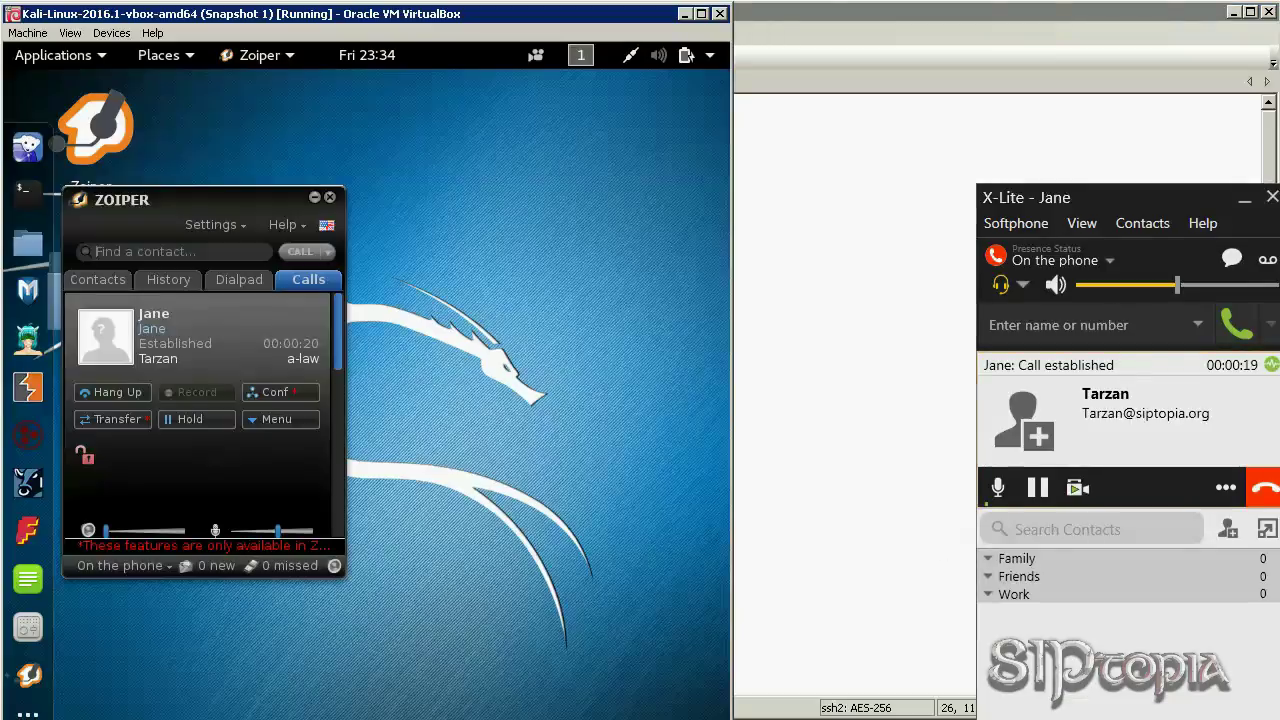
Step: Hang up the test call and rerun show sipd agent to confirm counters return to zero
left_click(110, 394)
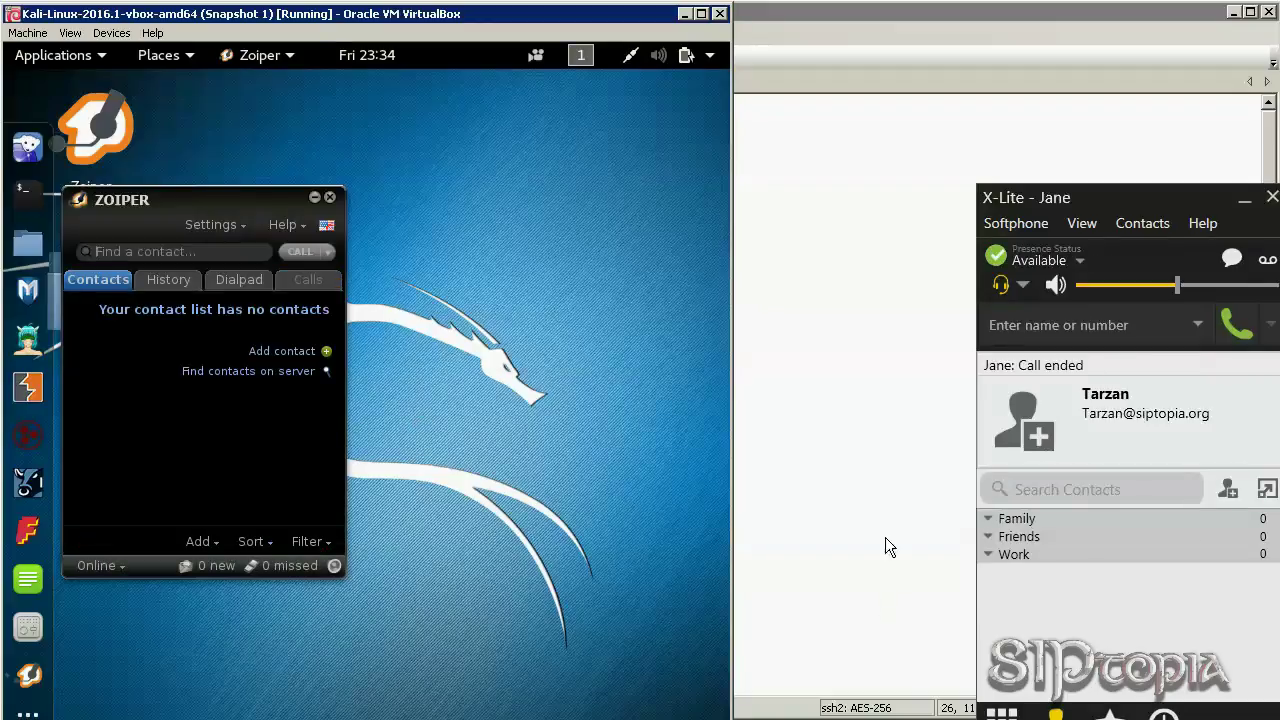
left_click(866, 266)
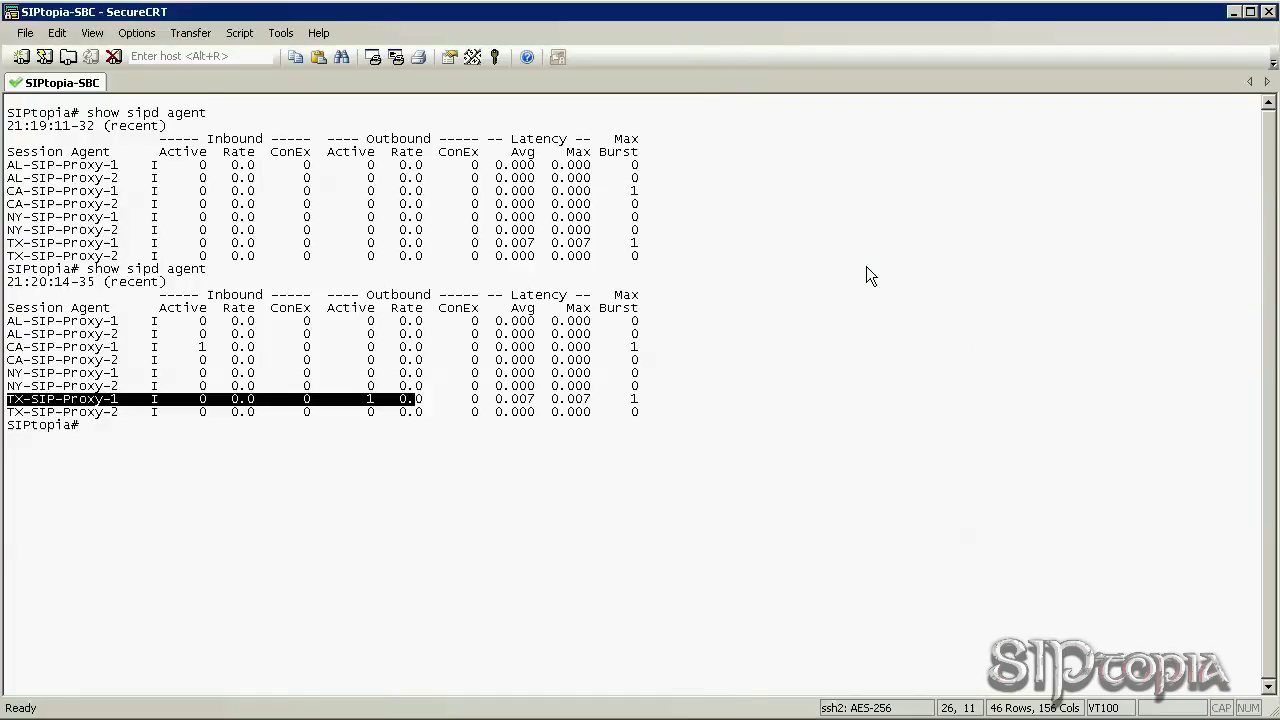
key("Up")
key("Return")
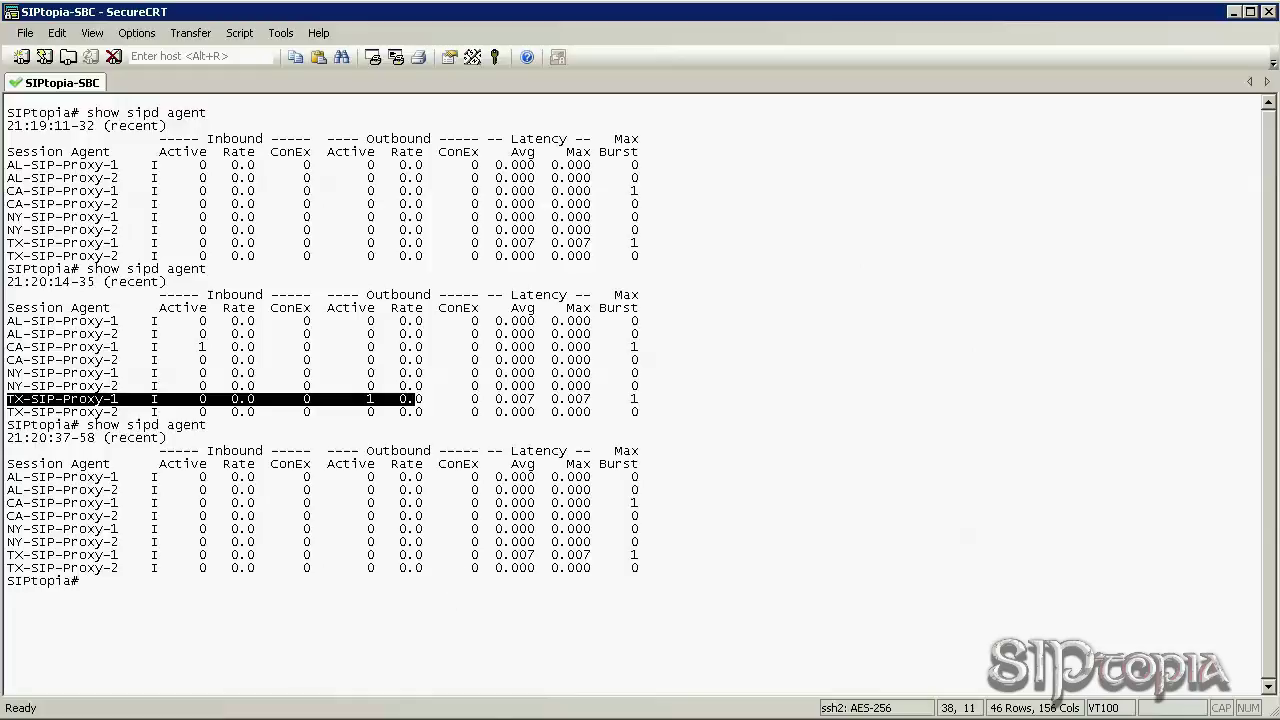
Step: Redial the test contact, answer in X-Lite, and rerun show sipd agent to confirm active sessions
key("alt+Tab")
key("alt+Tab")
left_click(158, 256)
type("jane")
key("Return")
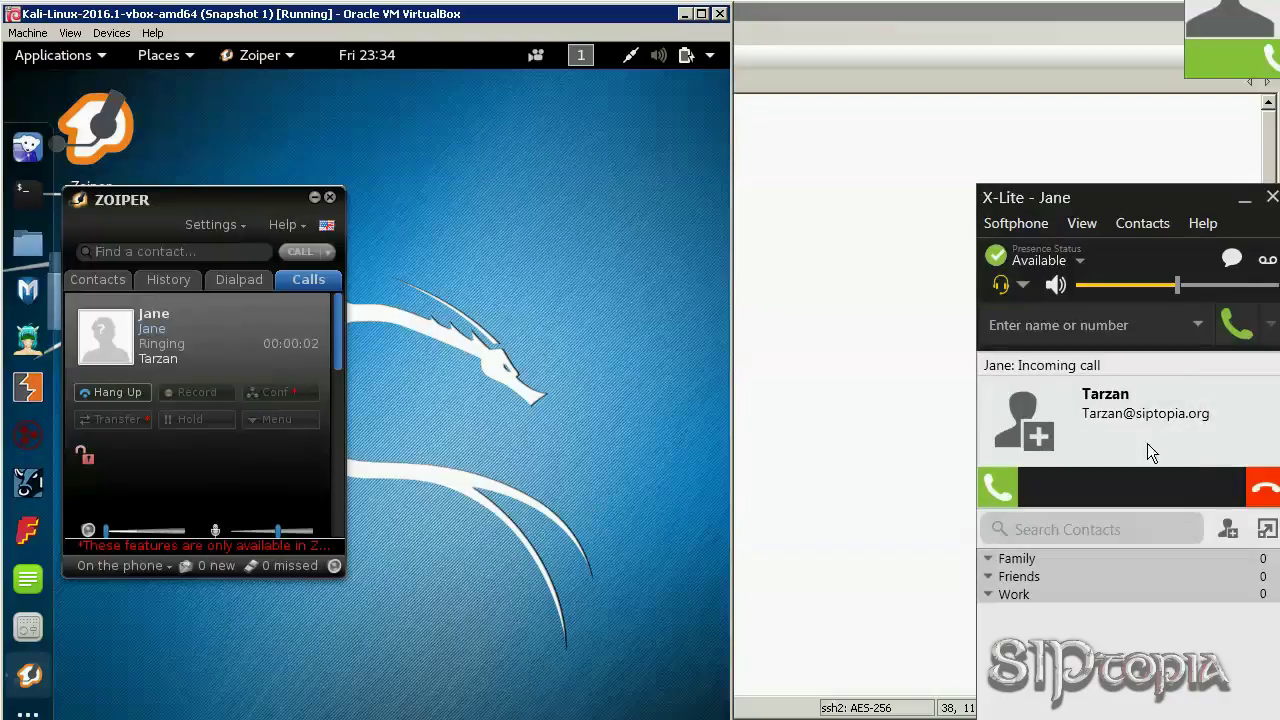
left_click(1003, 494)
left_click(816, 282)
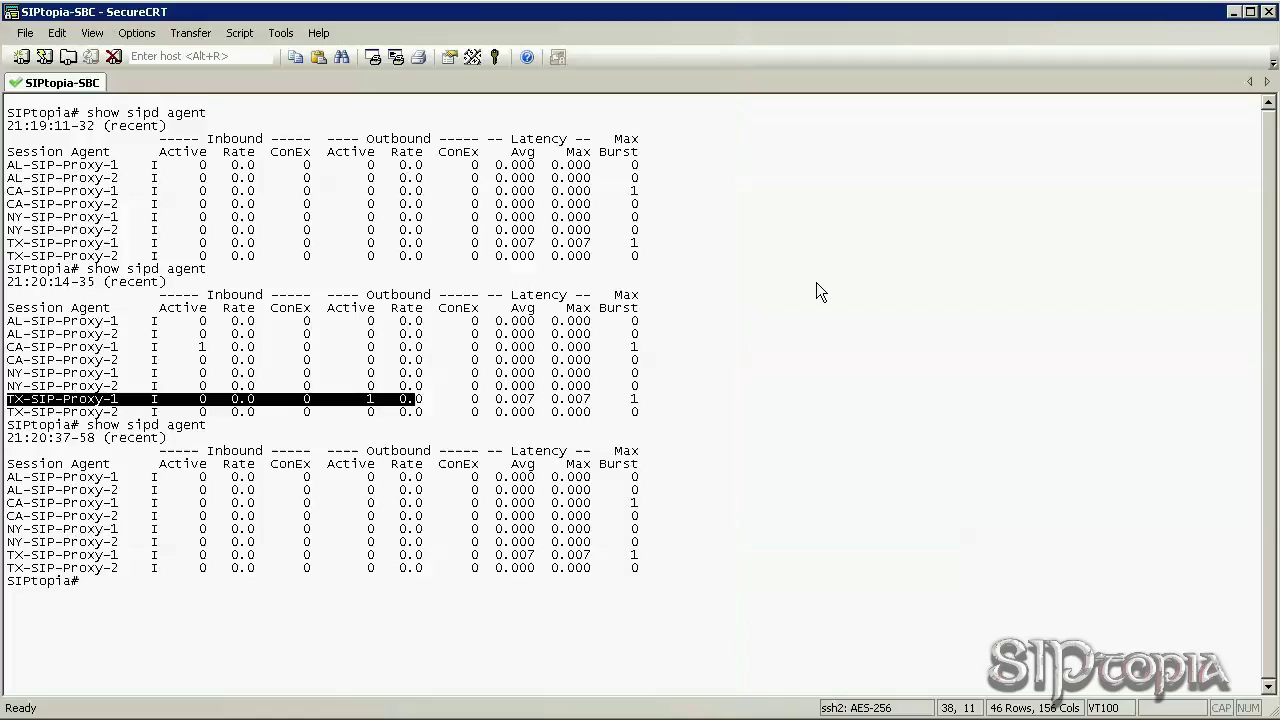
key("Up")
key("Return")
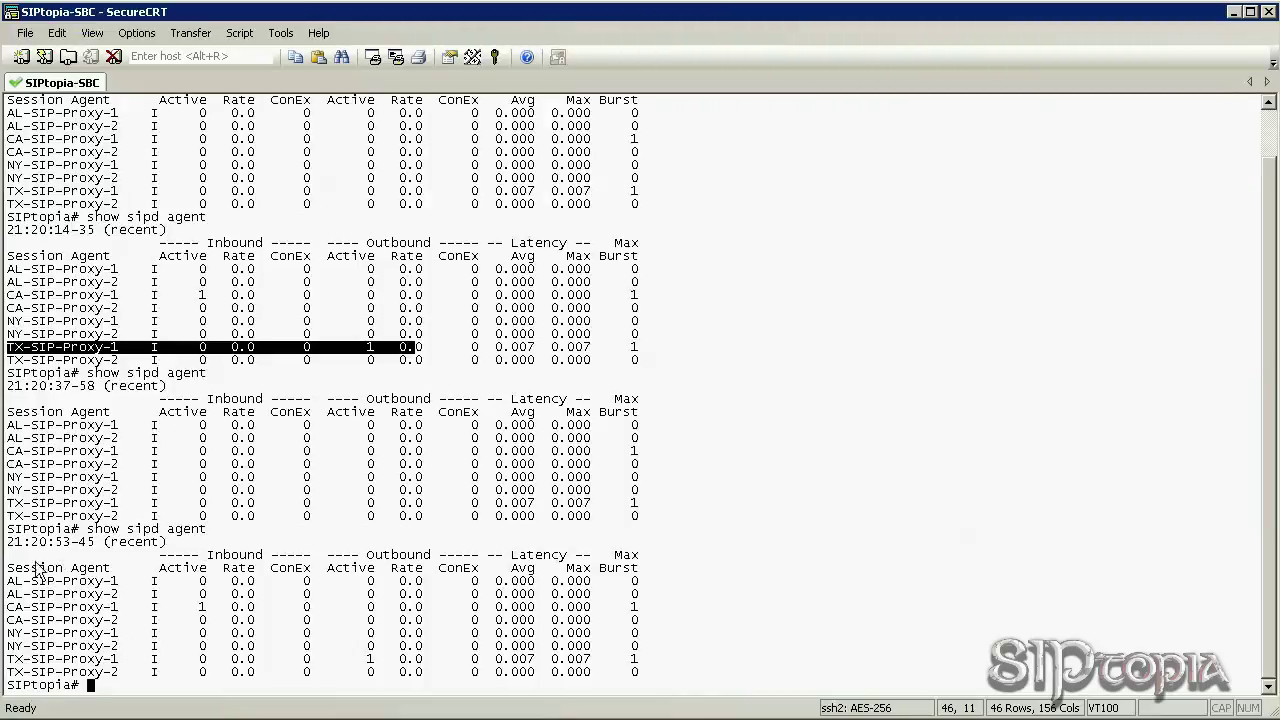
Step: Select the newest show sipd agent output in the terminal
left_click_drag(8, 529, 684, 690)
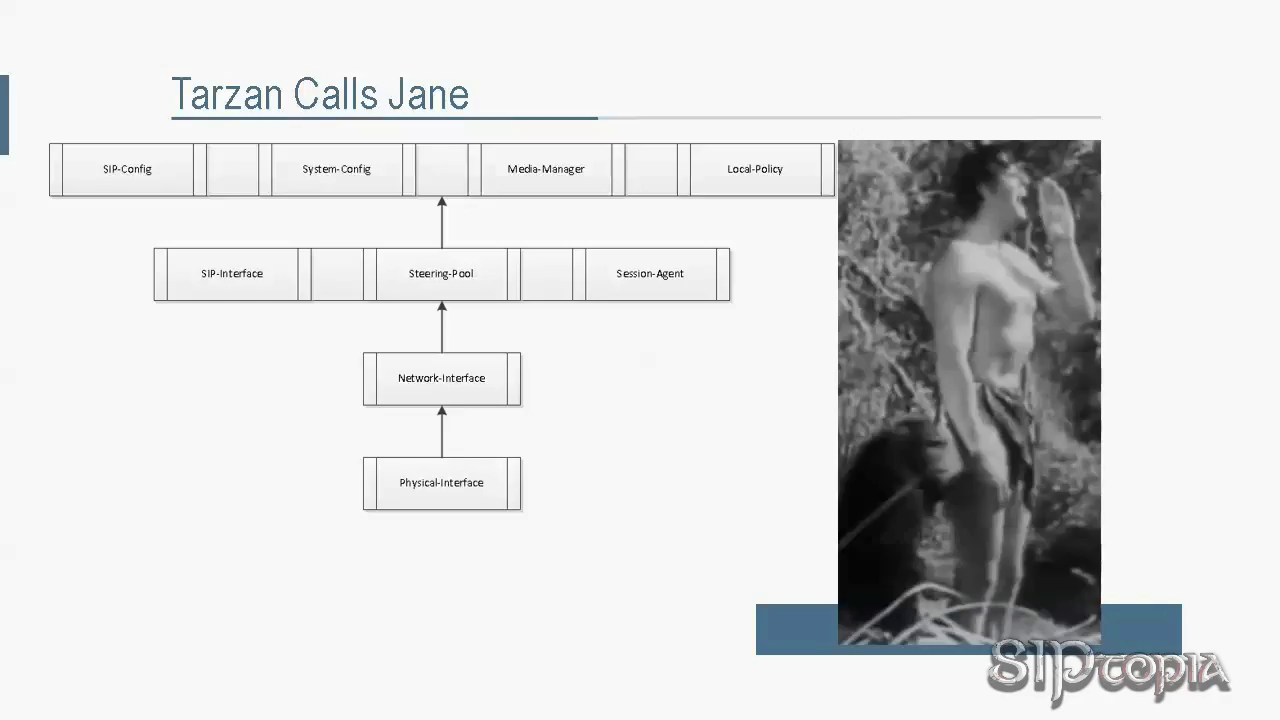